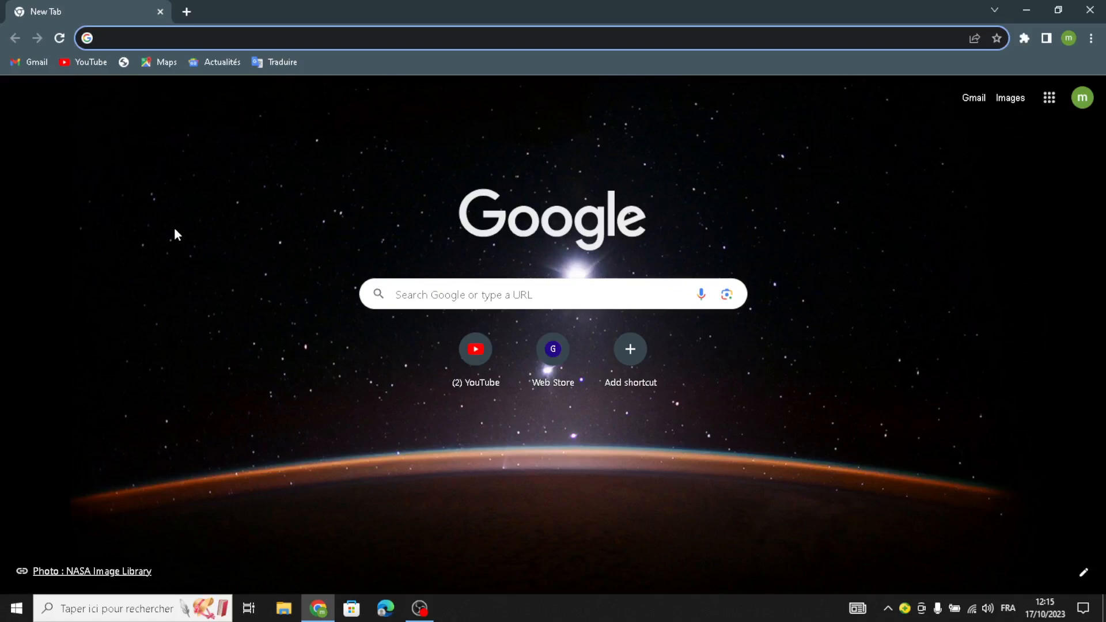
Step: Load squarespace.com/templates from the Chrome address bar suggestion
key(Return)
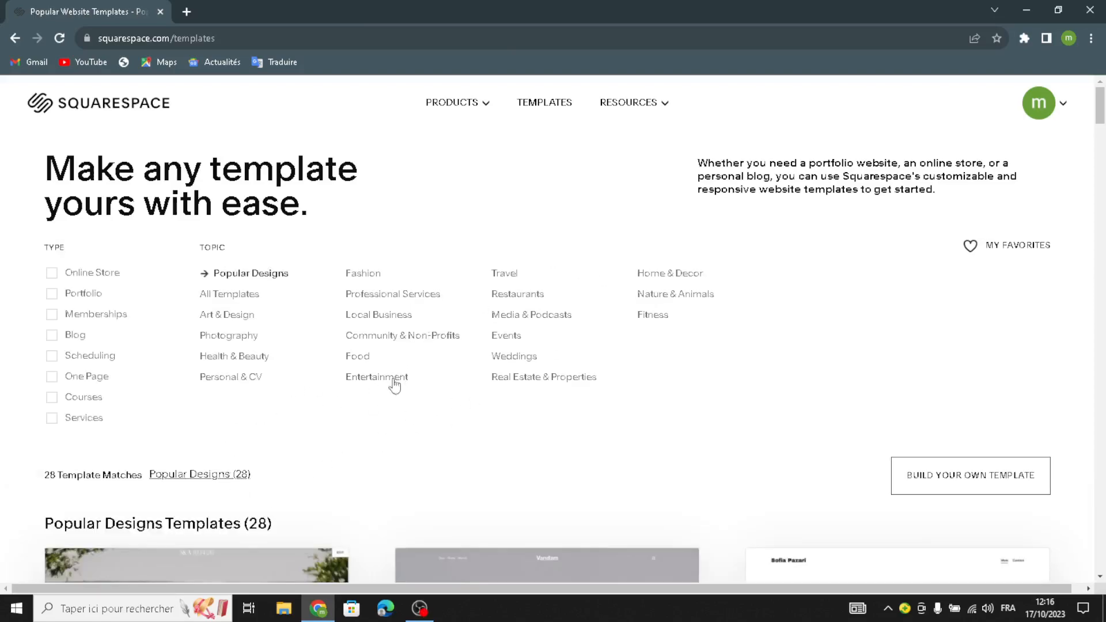
Step: Filter templates to the Art & Design topic with Online Store and Services types
click(224, 315)
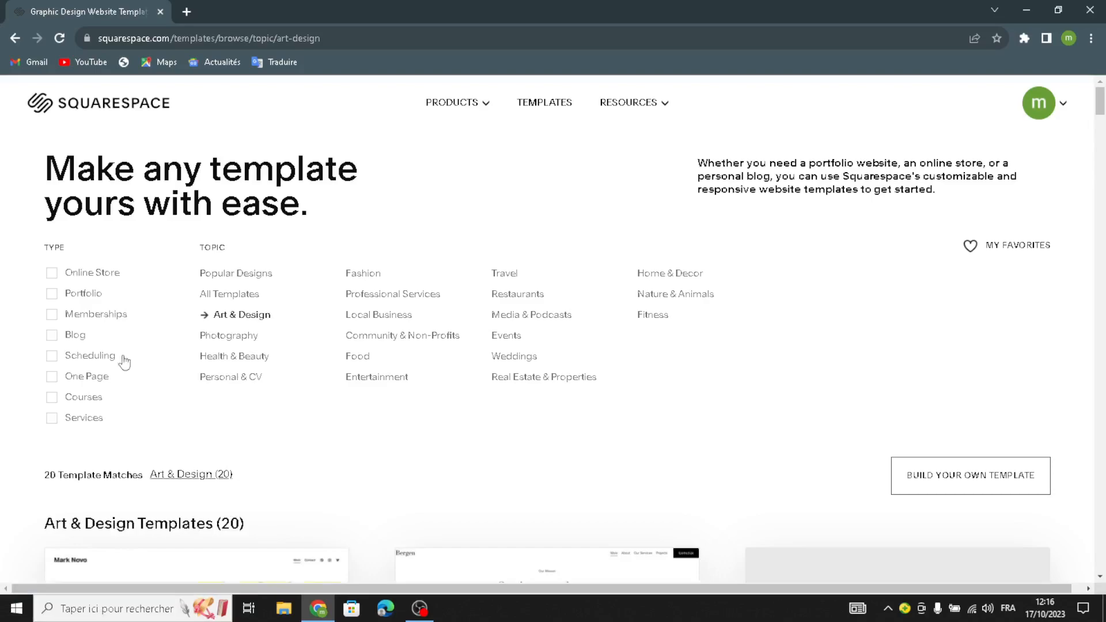
click(52, 275)
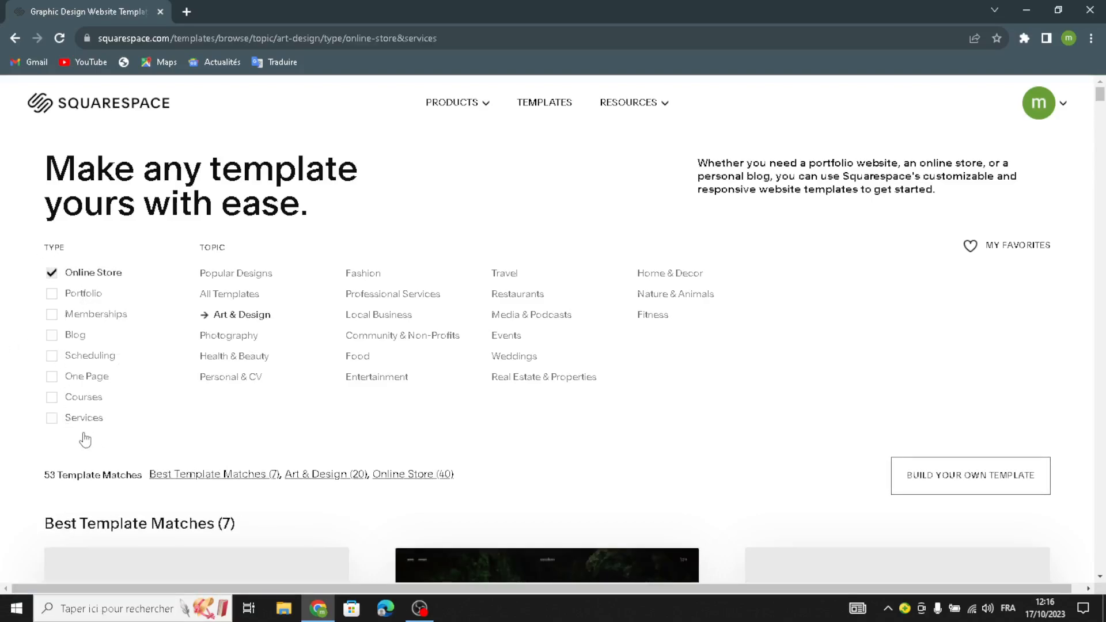
click(81, 416)
Step: Start the Build your own template introduction with GET STARTED
scroll(142, 455, down, 3)
scroll(134, 468, down, 6)
scroll(249, 430, up, 5)
scroll(188, 421, down, 5)
scroll(118, 392, up, 2)
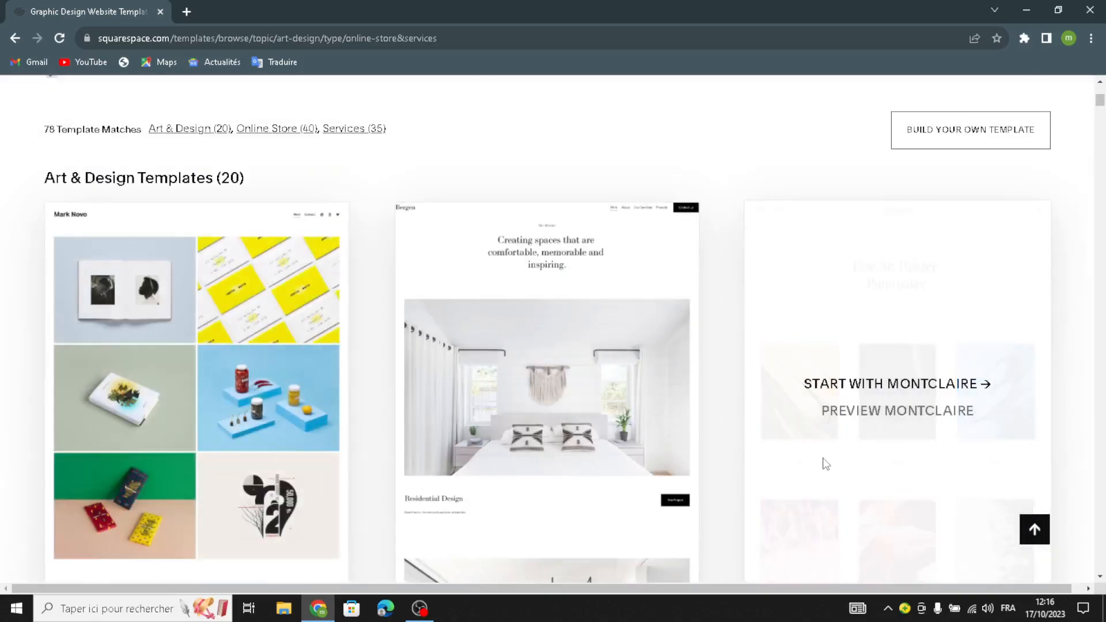
scroll(821, 461, down, 2)
scroll(773, 410, down, 6)
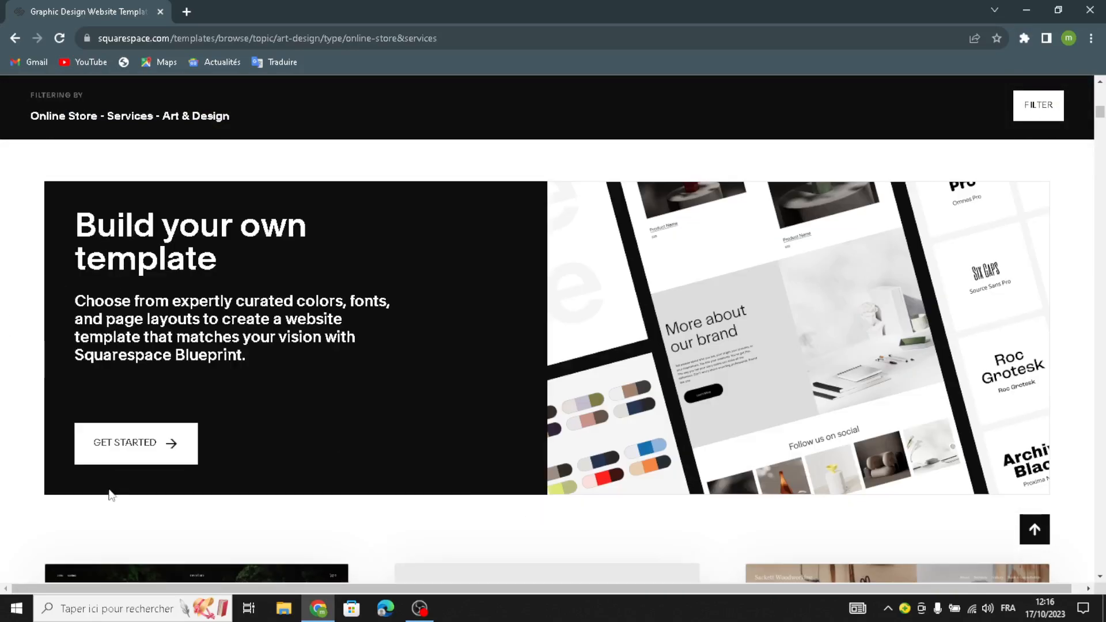
click(113, 453)
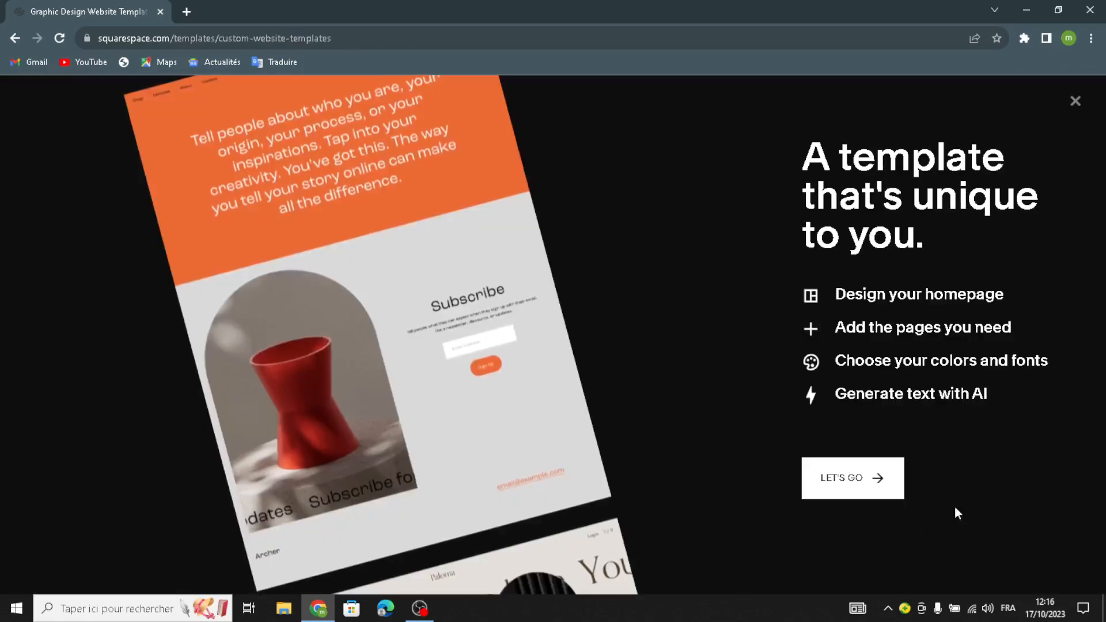
Step: Begin the custom site setup and title the site 'PixelGear'
click(853, 479)
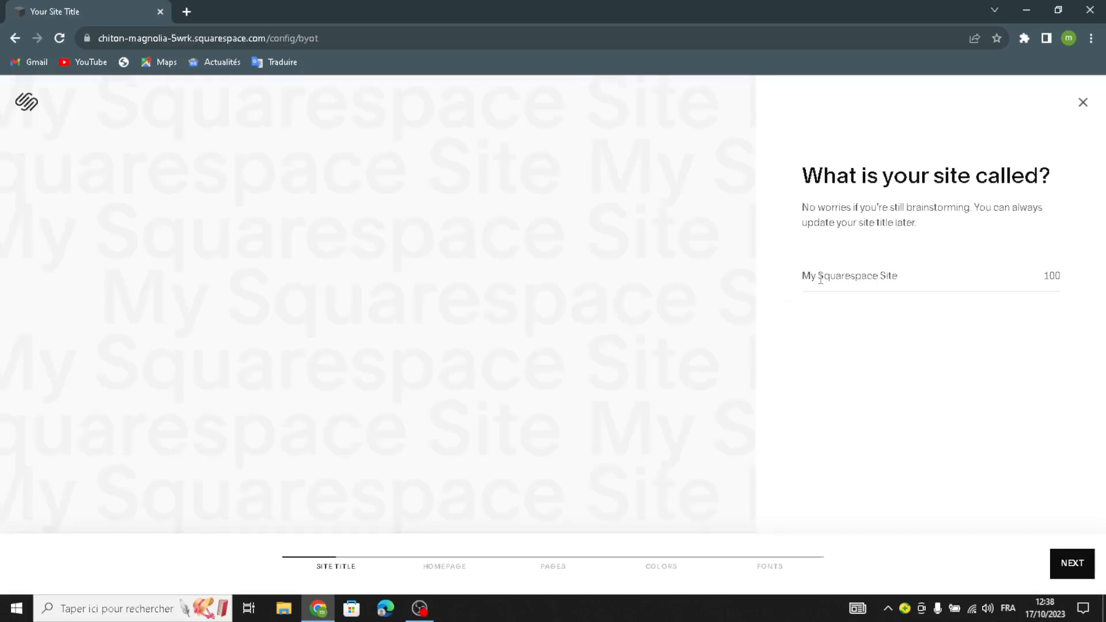
click(821, 279)
text(PixelGear)
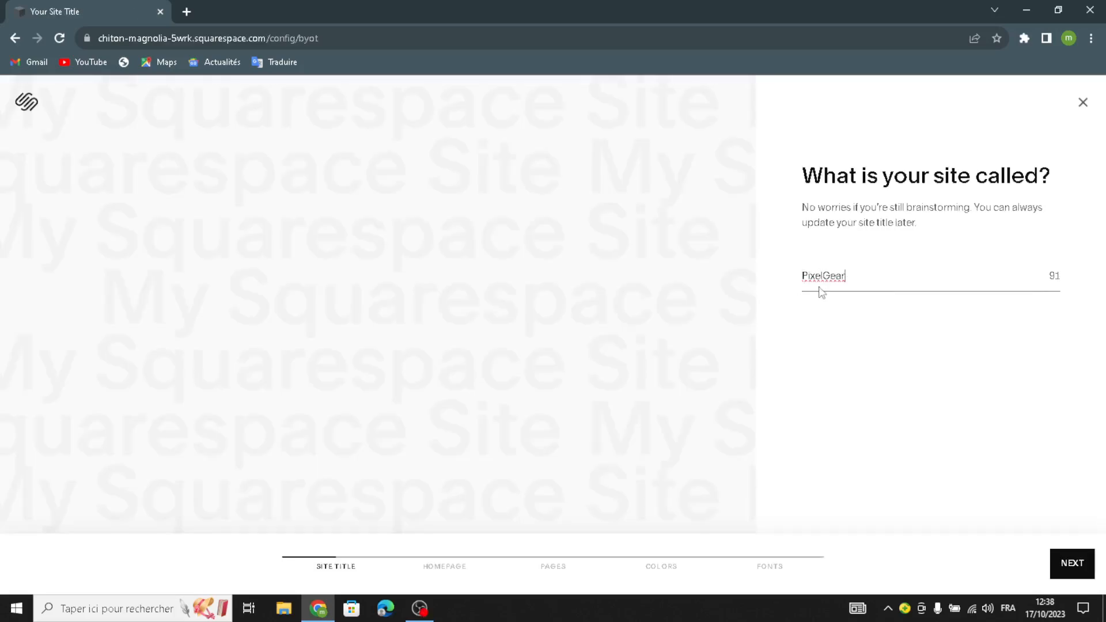
click(1059, 562)
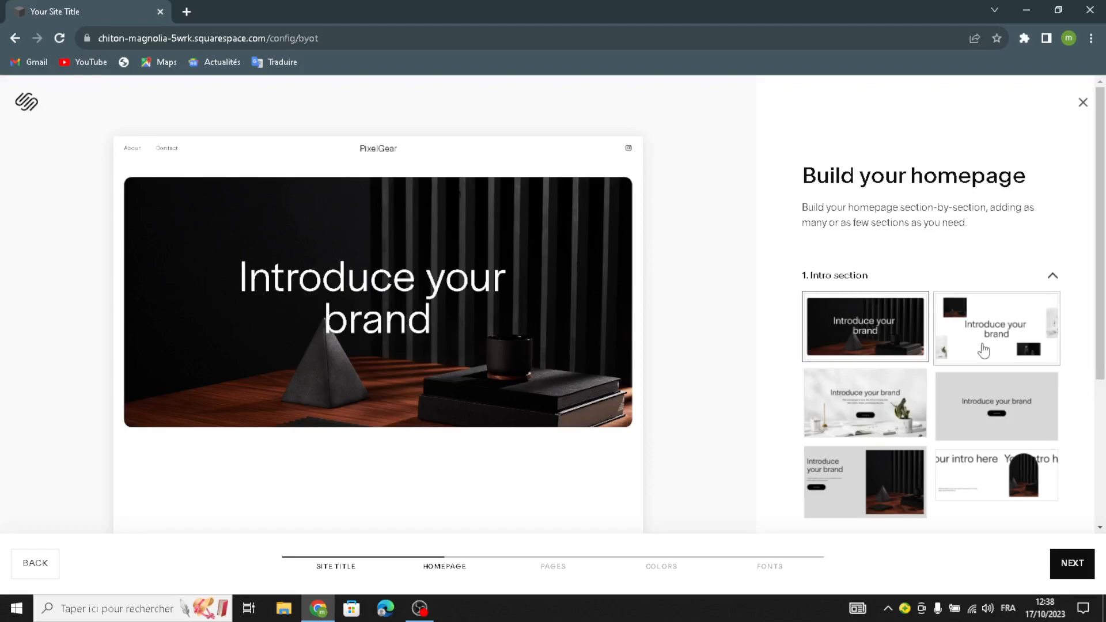
Step: Pick the grey centred Intro, Shop our product, and list-style Services layouts
scroll(913, 410, down, 2)
scroll(913, 410, down, 2)
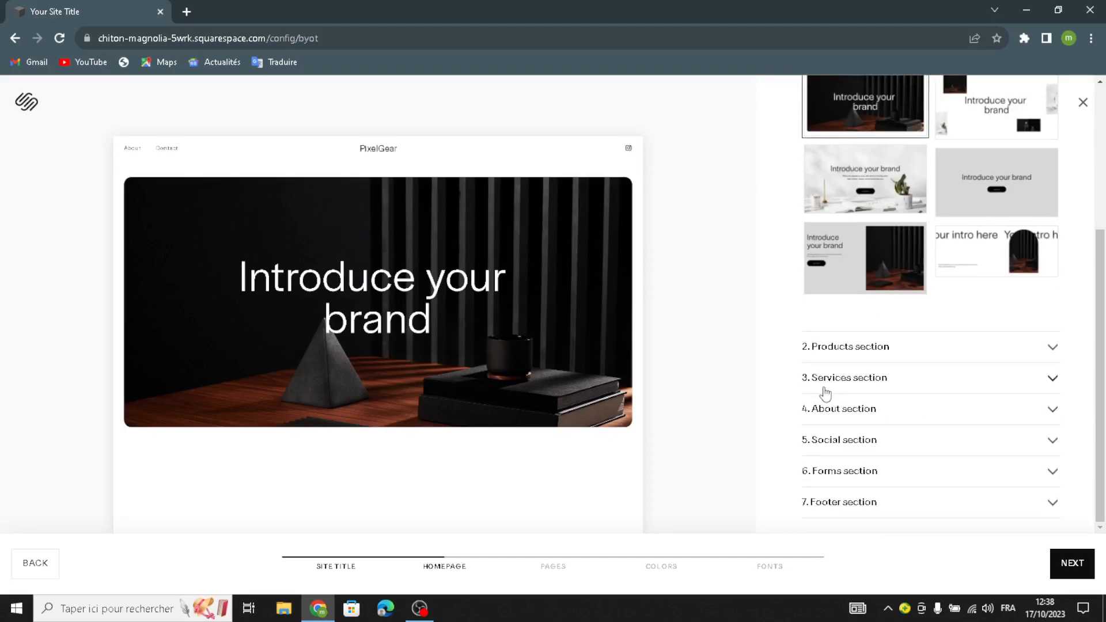
scroll(850, 263, up, 3)
scroll(851, 264, down, 3)
scroll(971, 297, up, 1)
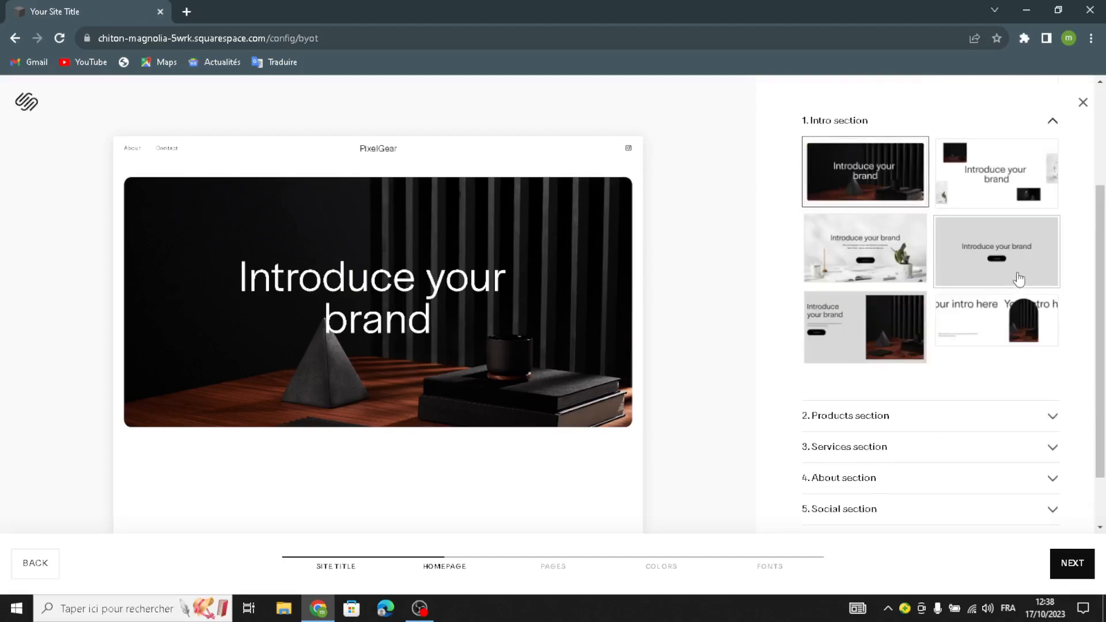
scroll(1019, 279, up, 1)
click(979, 337)
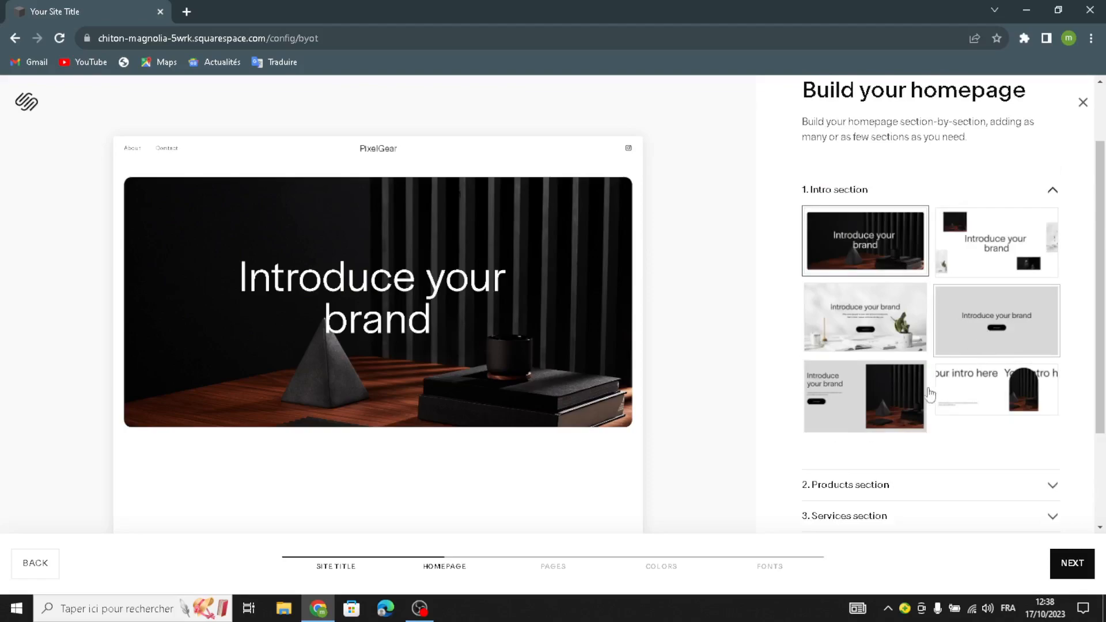
click(846, 359)
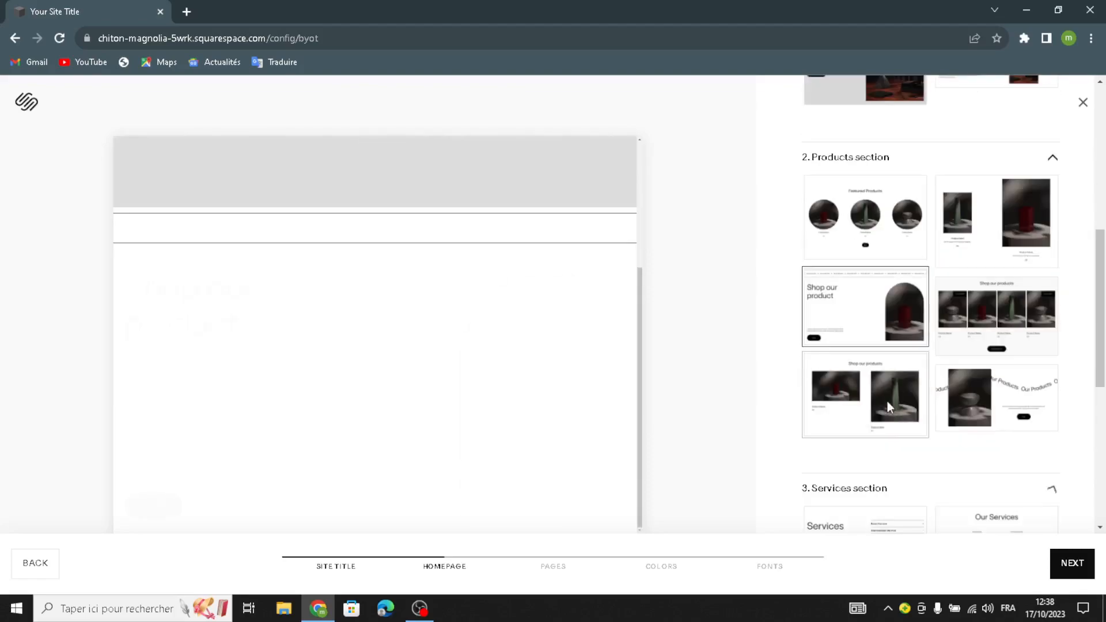
click(874, 163)
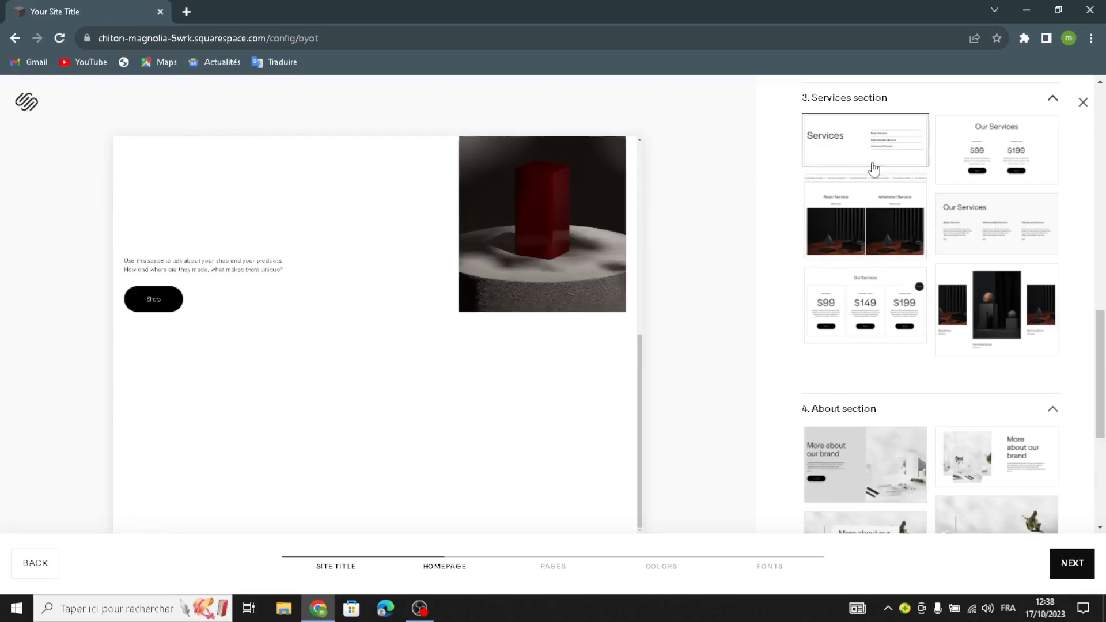
Step: Pick grey text About, Follow us Social, Contact Us form, and first Footer layouts
click(890, 323)
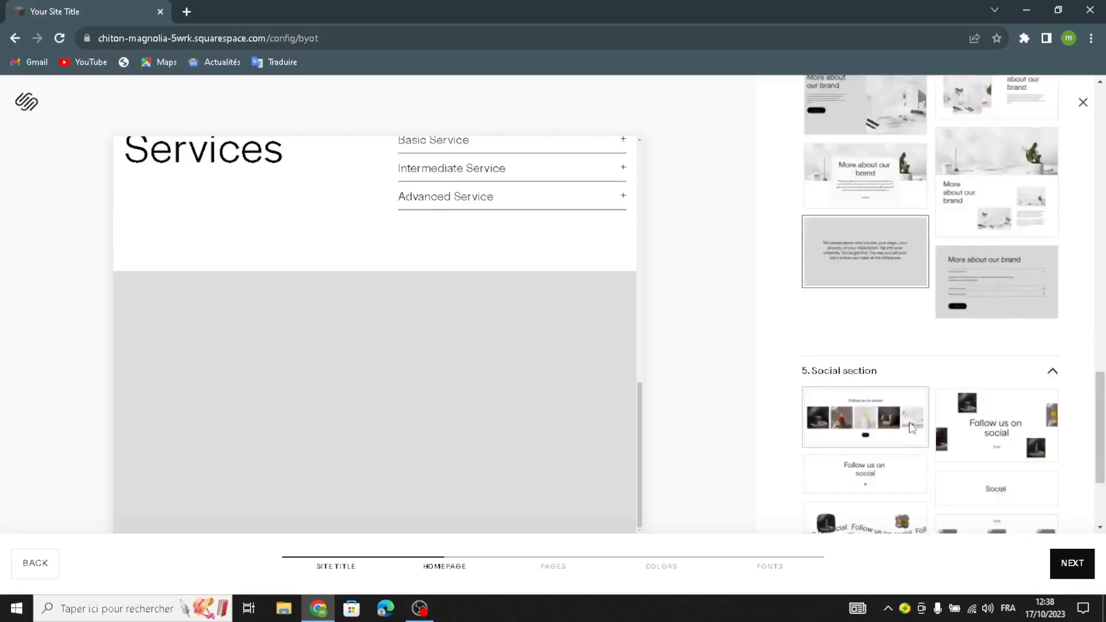
click(885, 317)
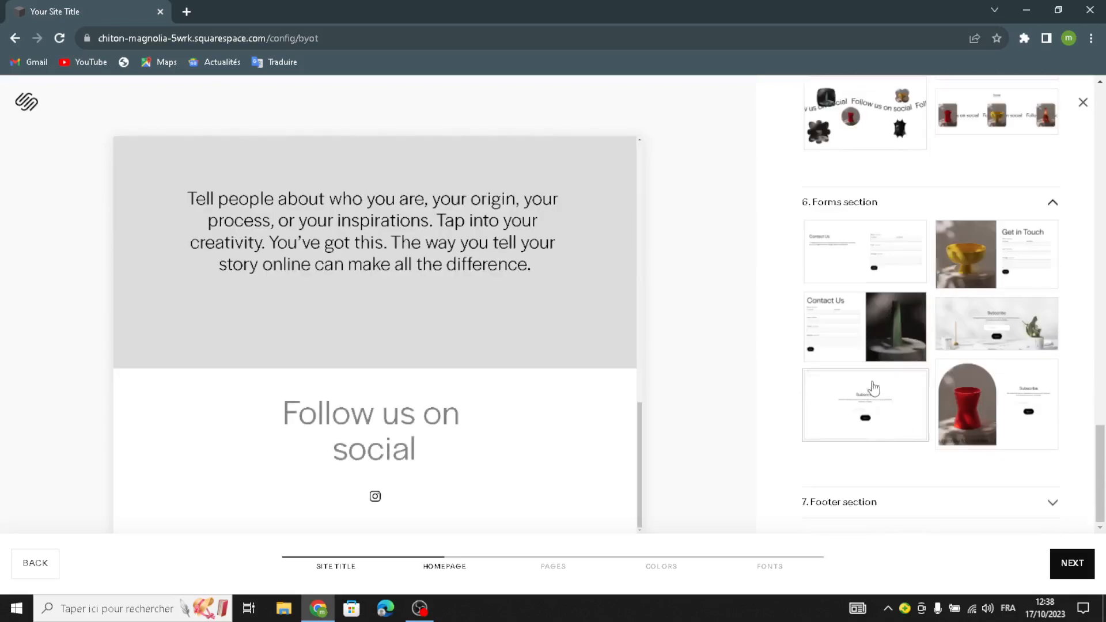
click(883, 354)
click(866, 391)
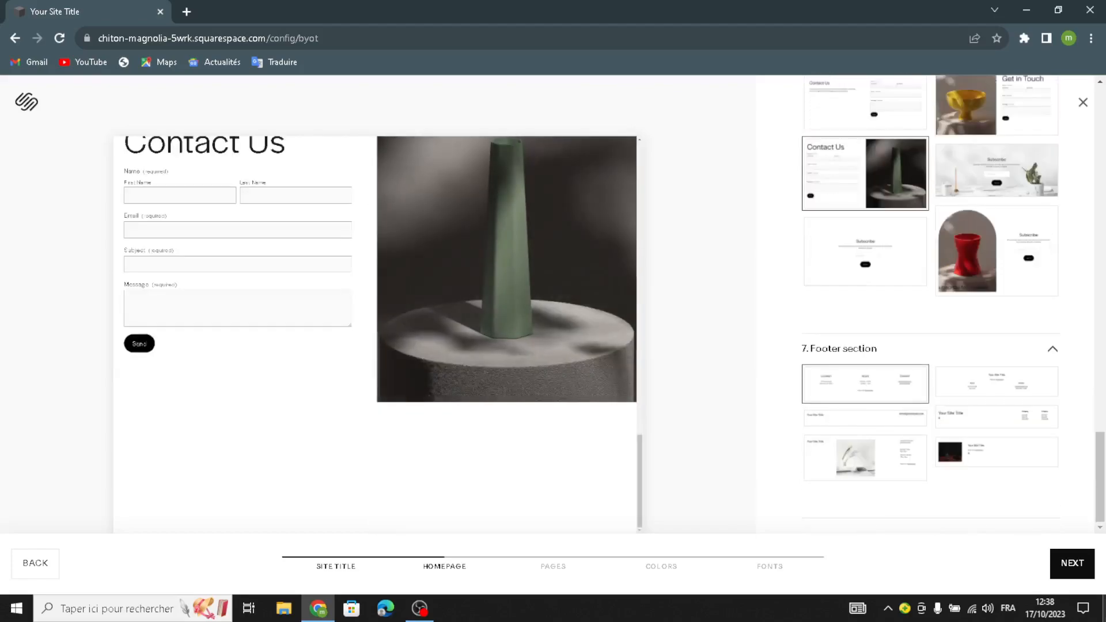
click(1072, 562)
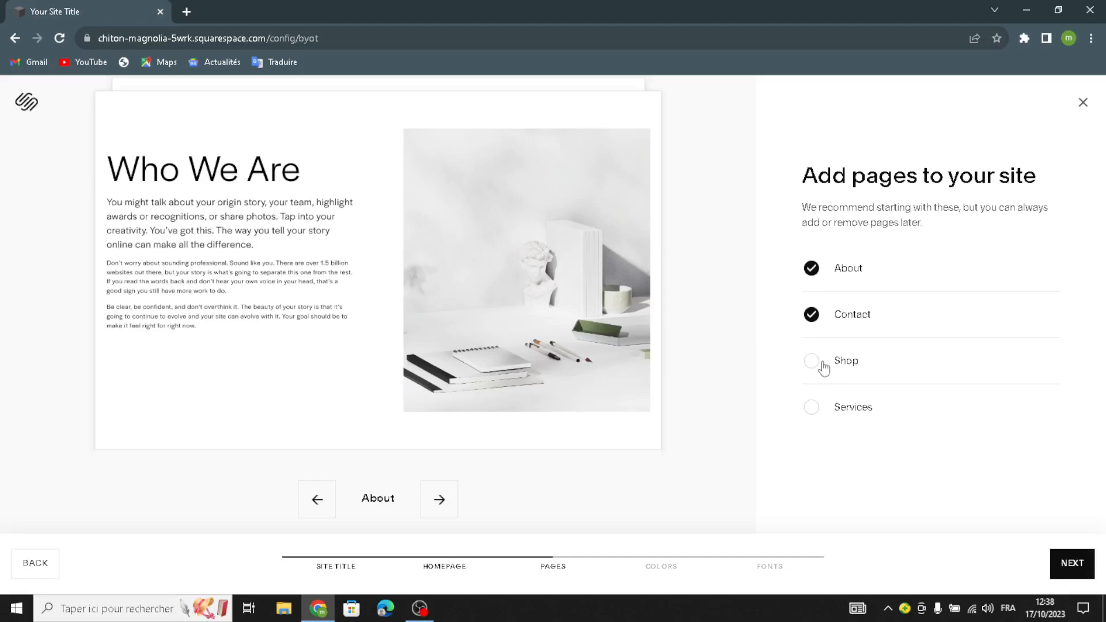
Step: Add Services and Shop pages alongside About and Contact
click(812, 410)
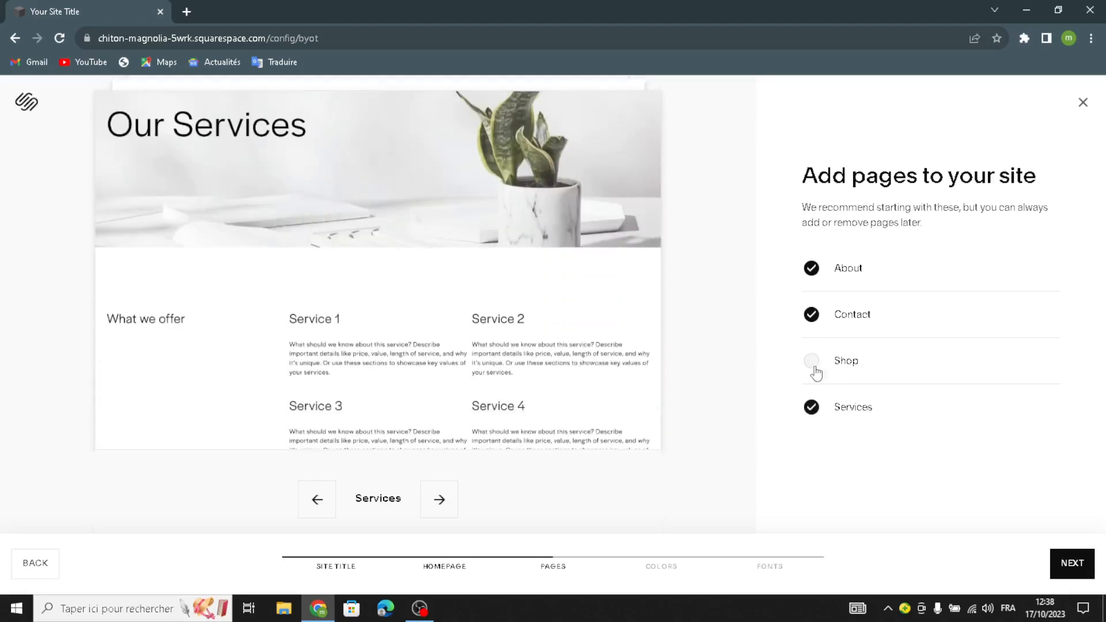
click(812, 360)
click(1073, 565)
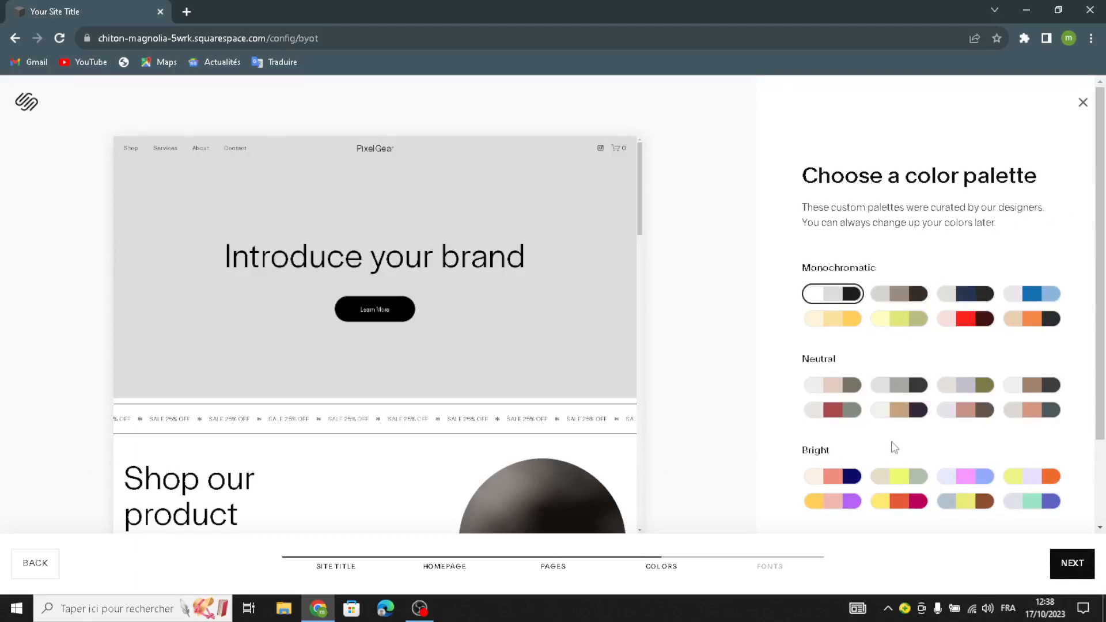
Step: Apply the tan Neutral palette and Omnes Pro font pairing, then finish setup
click(900, 410)
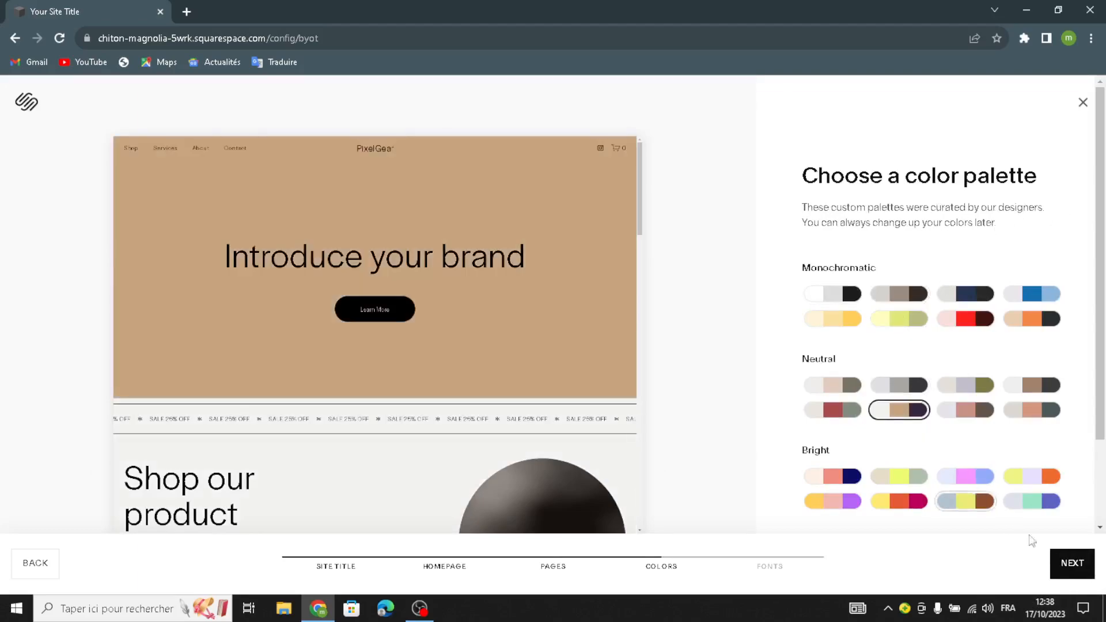
click(1071, 563)
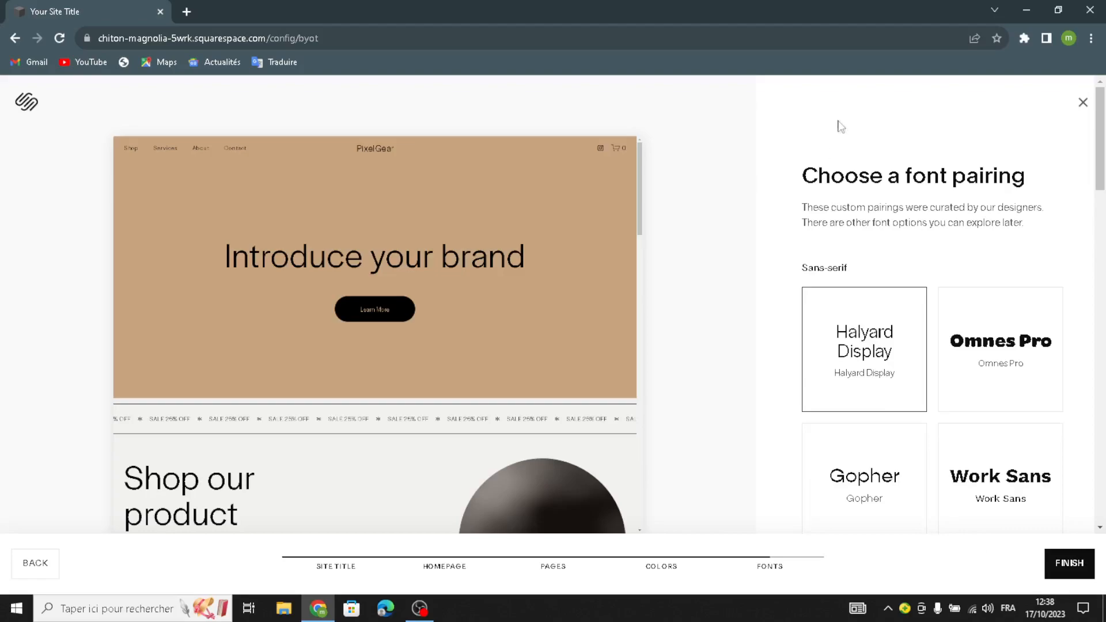
click(956, 377)
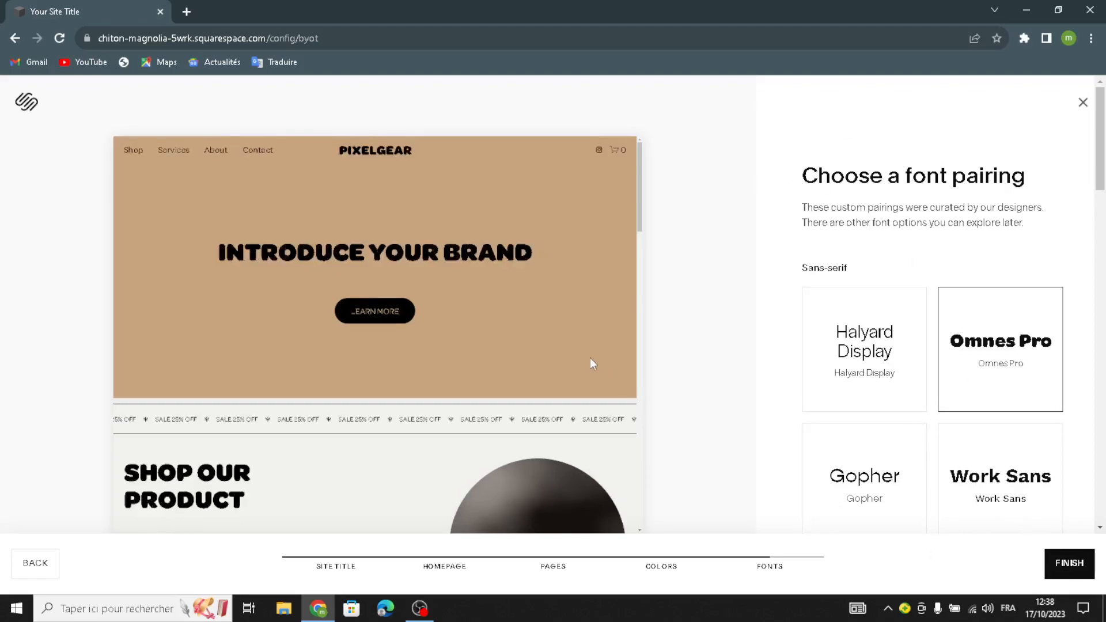
click(1058, 571)
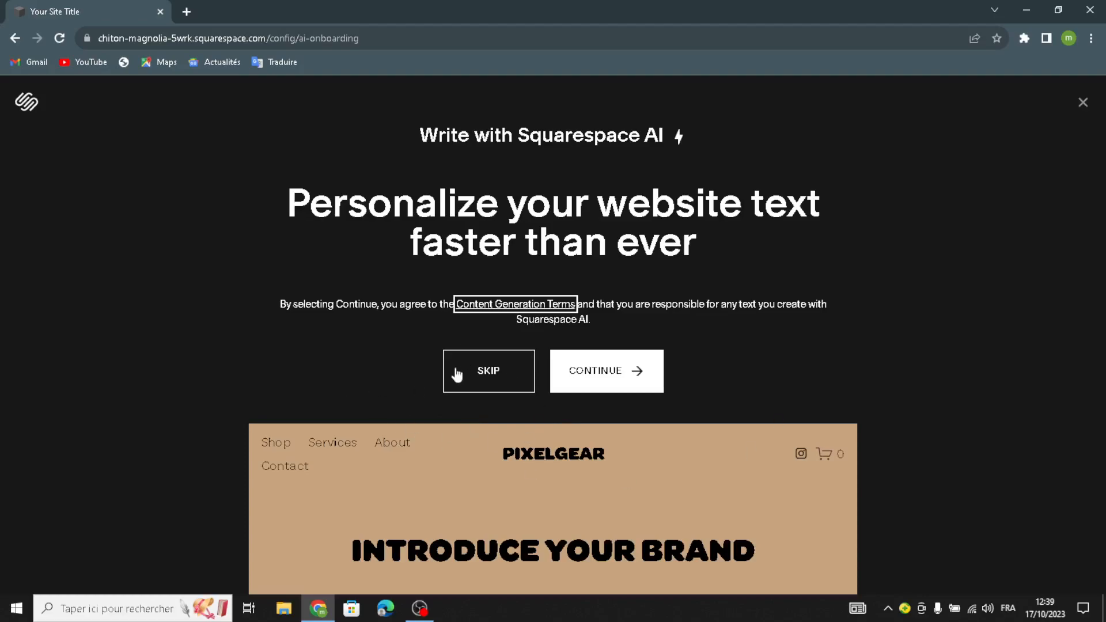
Step: Skip the Squarespace AI writing prompt to edit the PixelGear Home page
click(516, 378)
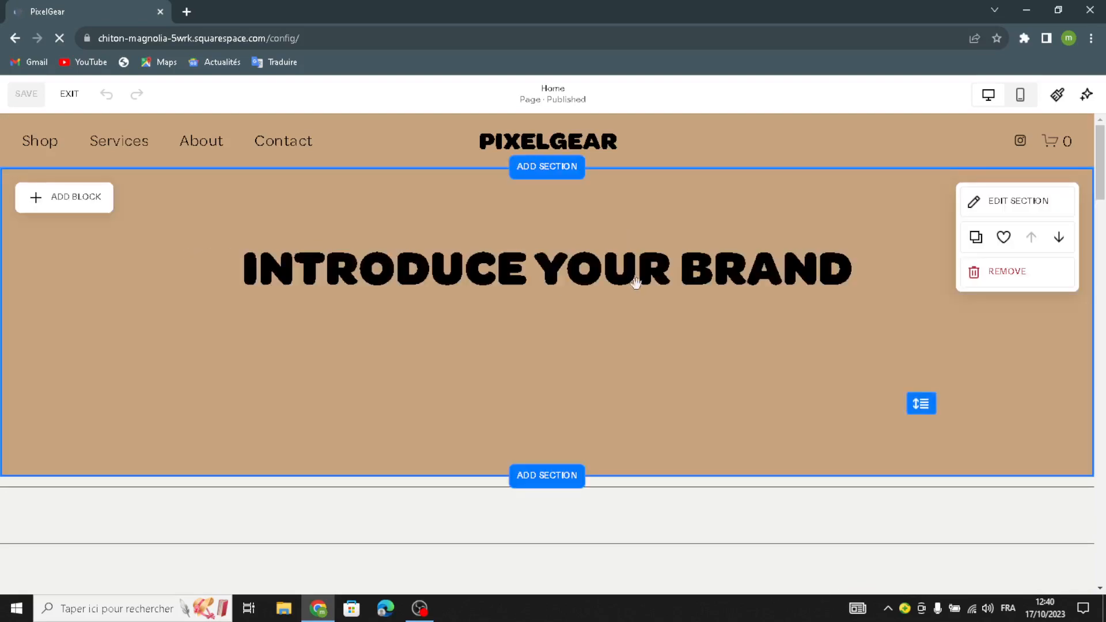
Step: Replace the INTRODUCE YOUR BRAND heading with 'WELCOME TO OUR SITE FOR DIGITAL ART BRUSHES AND TOOLS'
click(795, 307)
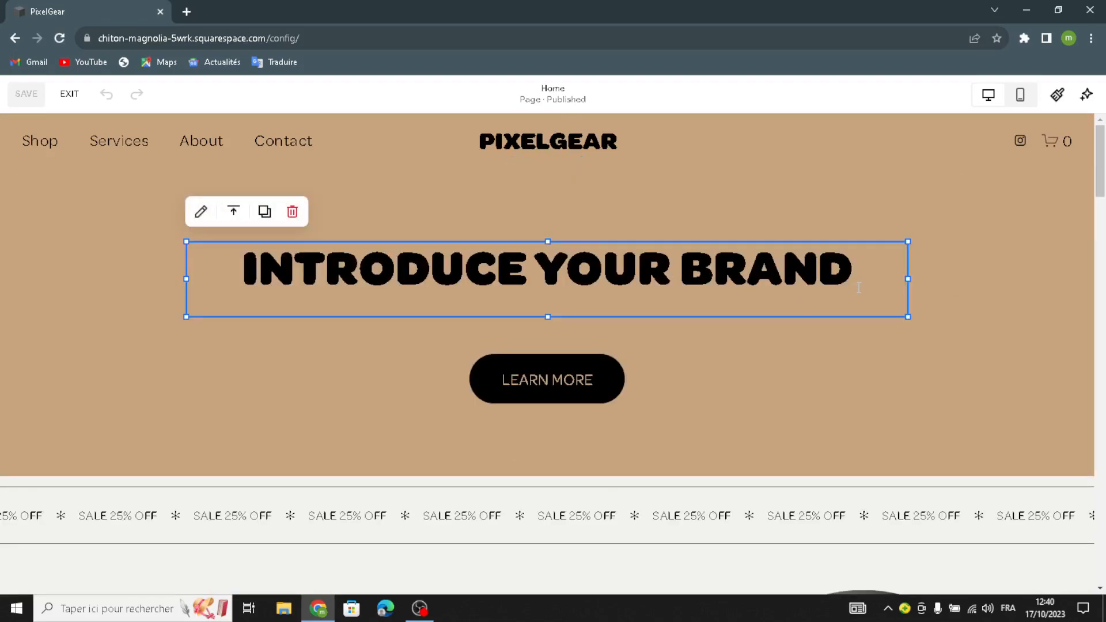
click(862, 271)
drag(861, 271, 239, 264)
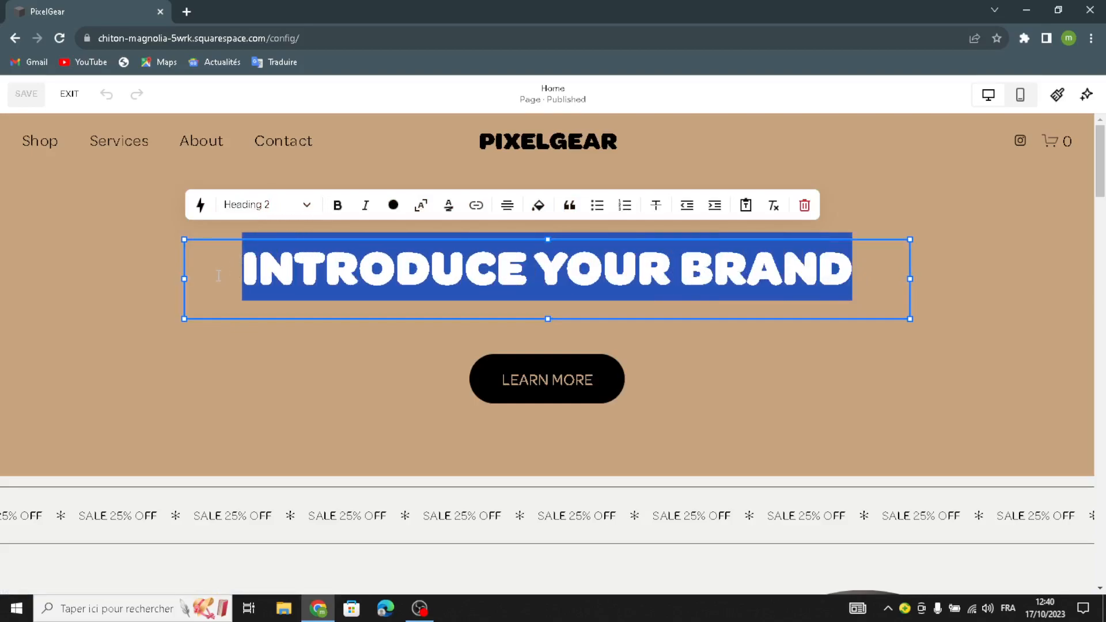
text(WELCOM)
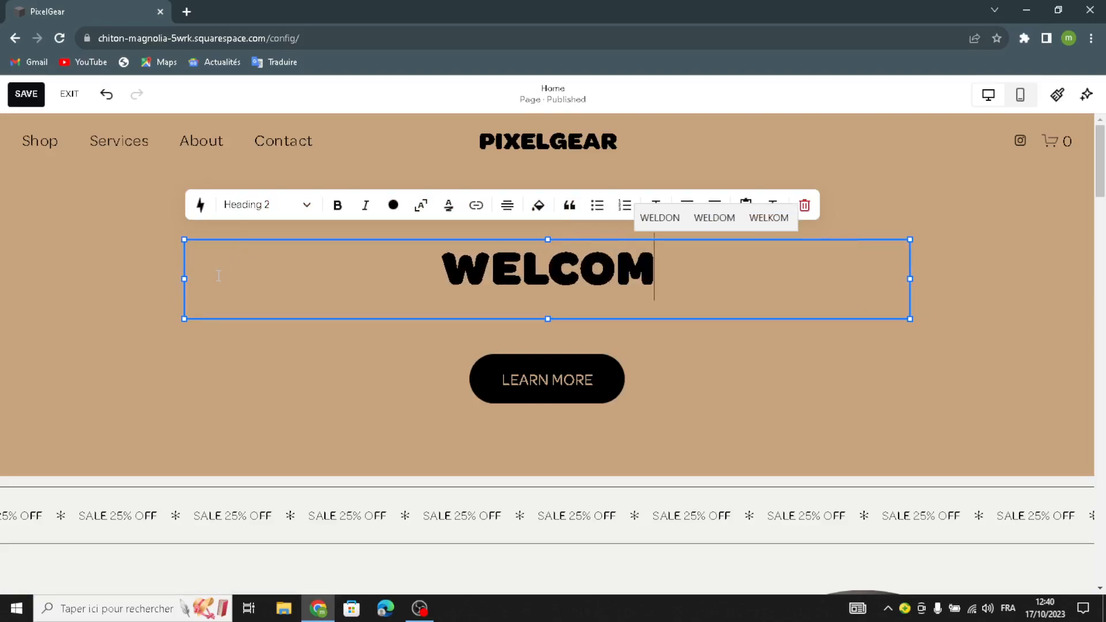
text(E TO OUE)
key(BackSpace)
text(R SI)
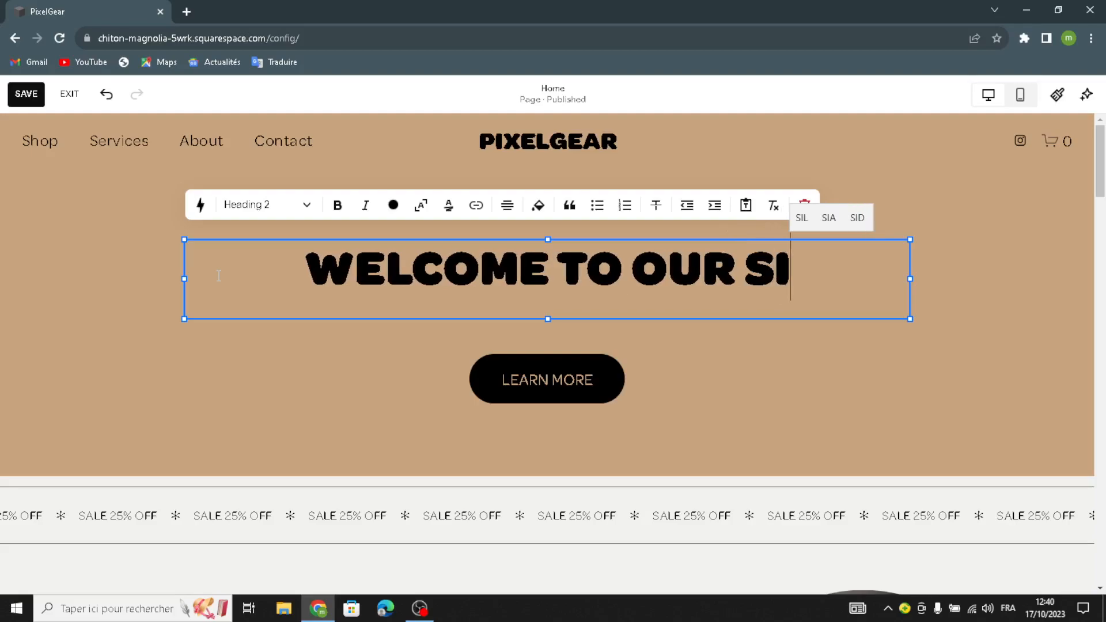
text(TE FOR )
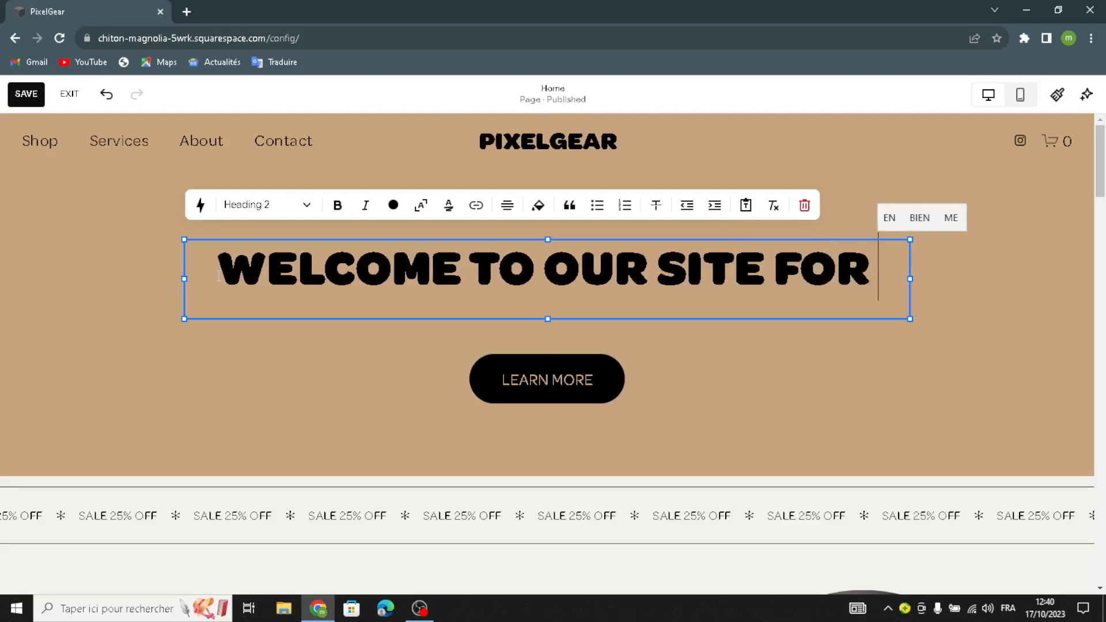
text(DIGITAL)
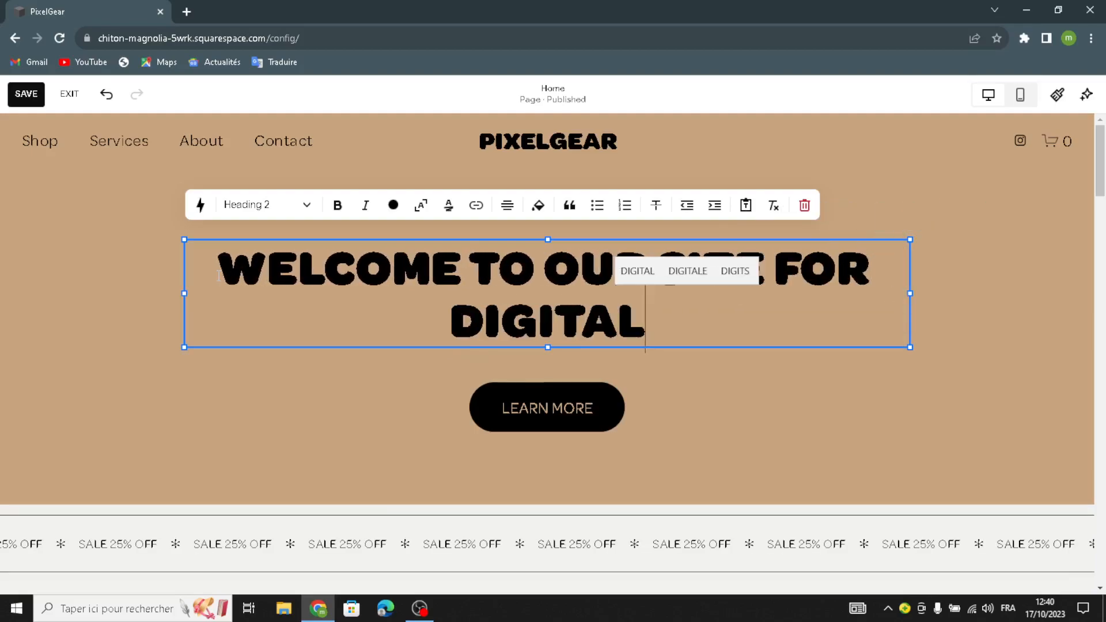
text( ART BRUSHES A)
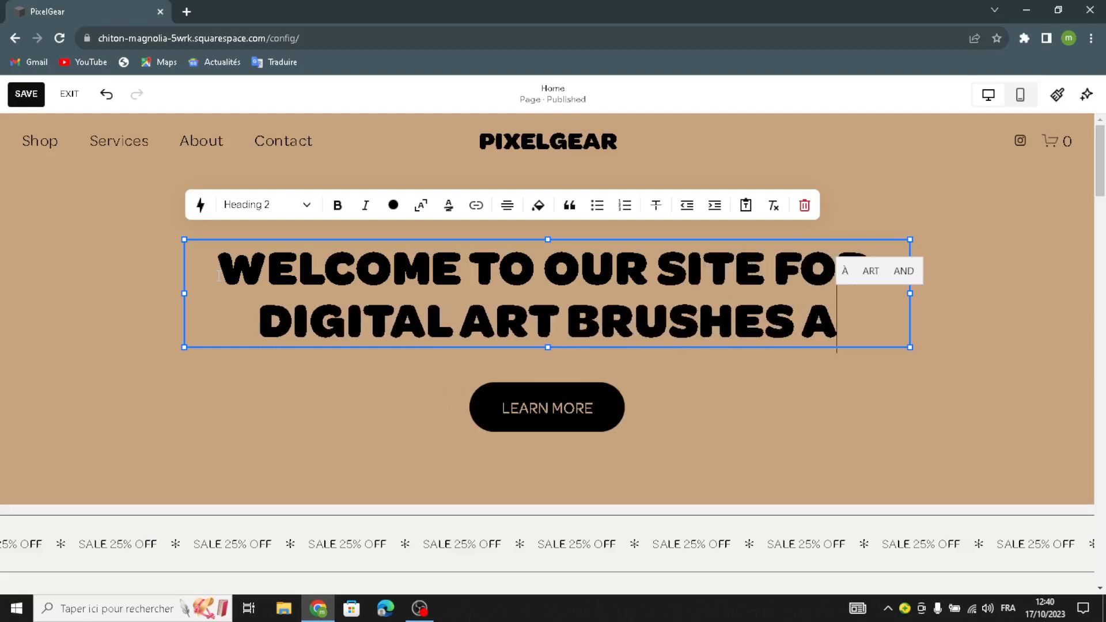
text(ND TOOLS)
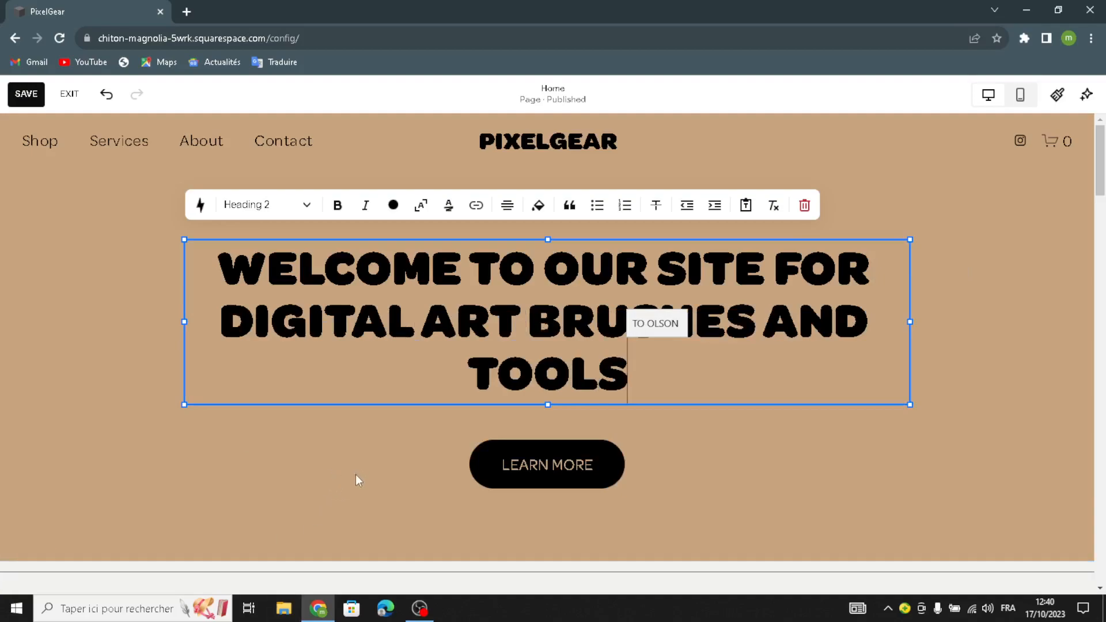
click(888, 203)
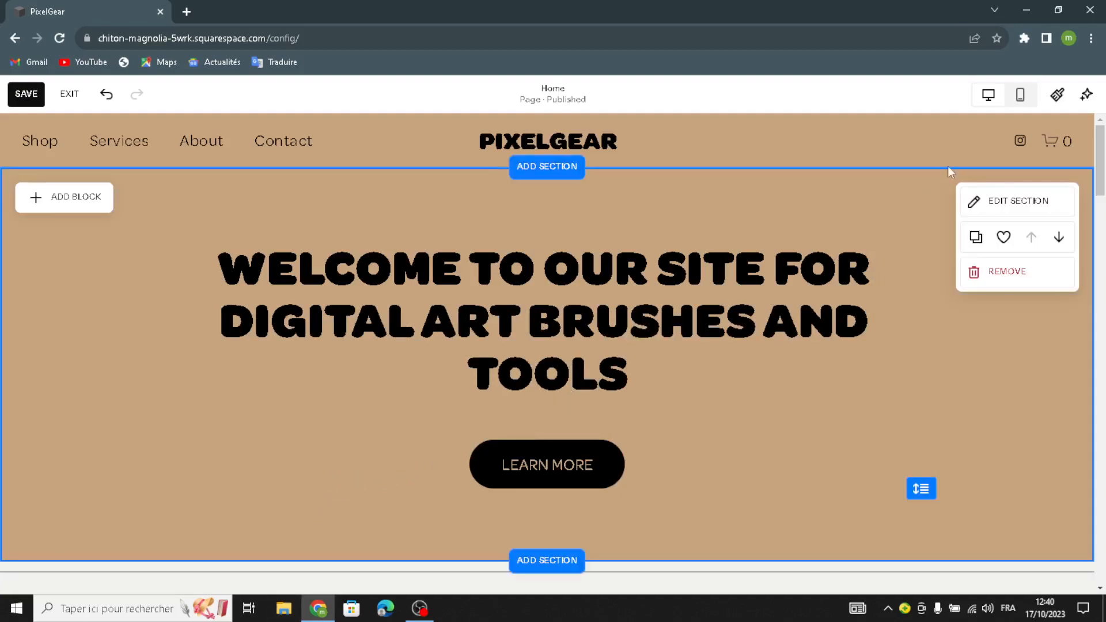
Step: Set the hero section background type to Image and delete the sample image
click(987, 199)
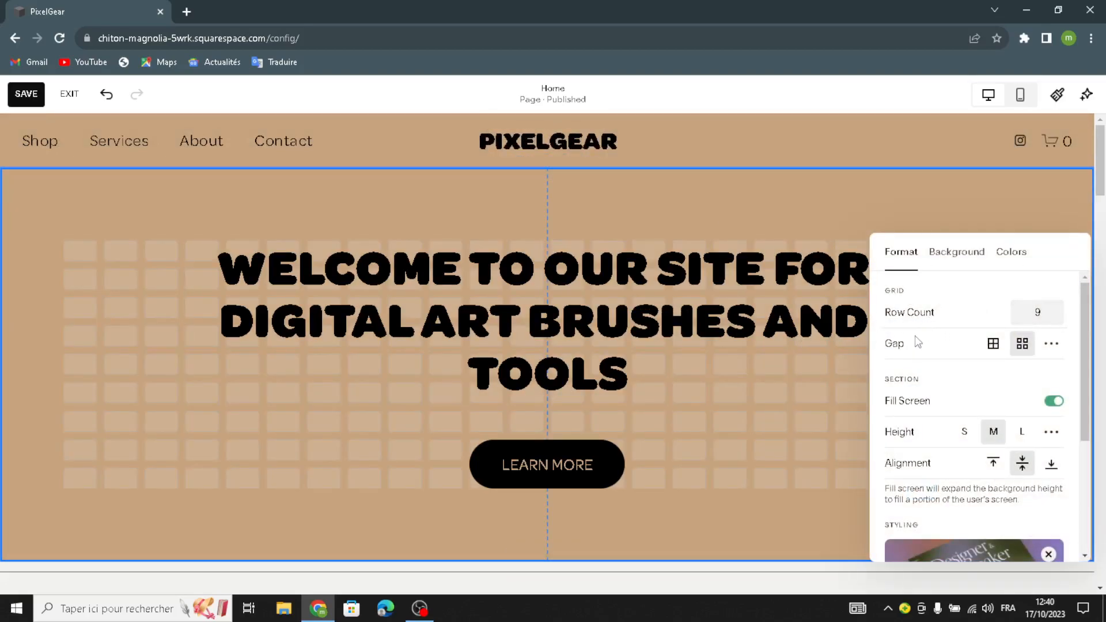
scroll(896, 393, down, 2)
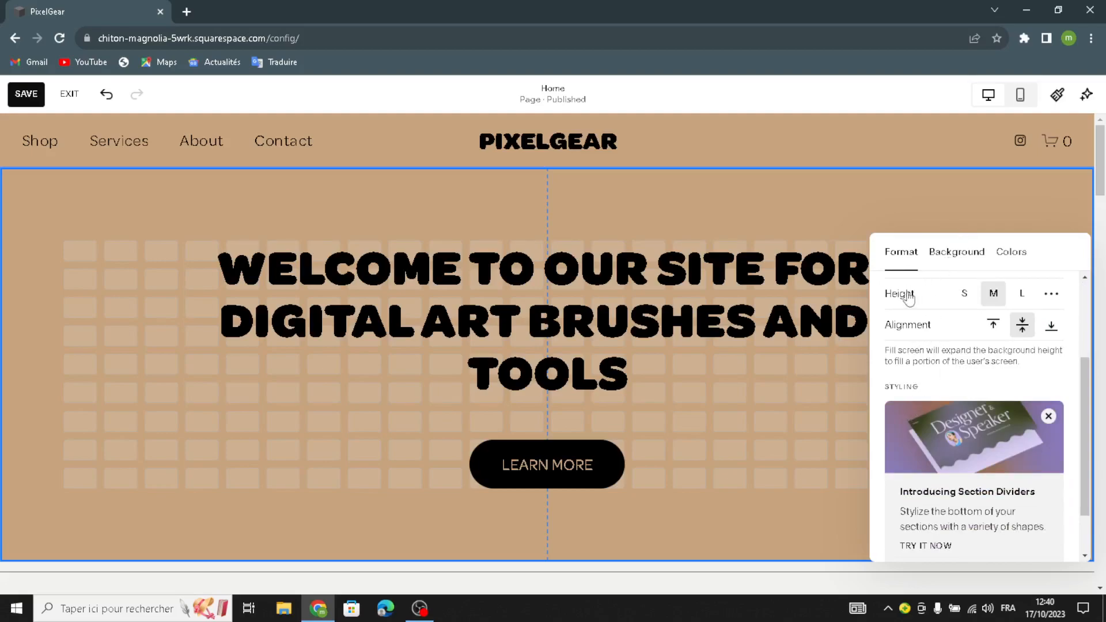
click(957, 252)
scroll(1012, 459, down, 2)
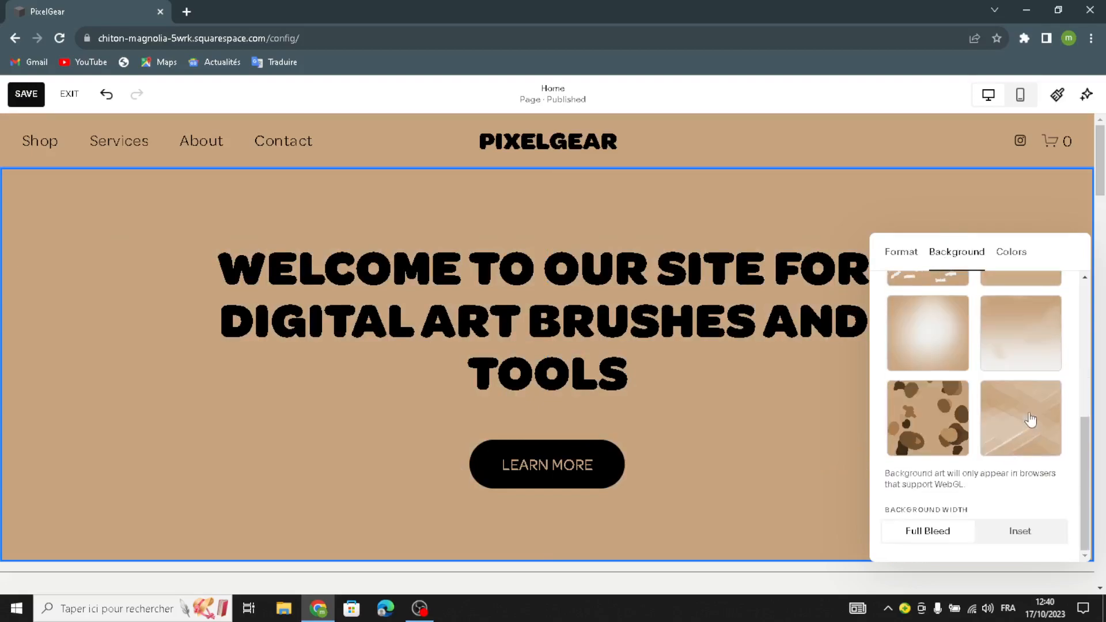
scroll(1030, 413, up, 3)
click(914, 305)
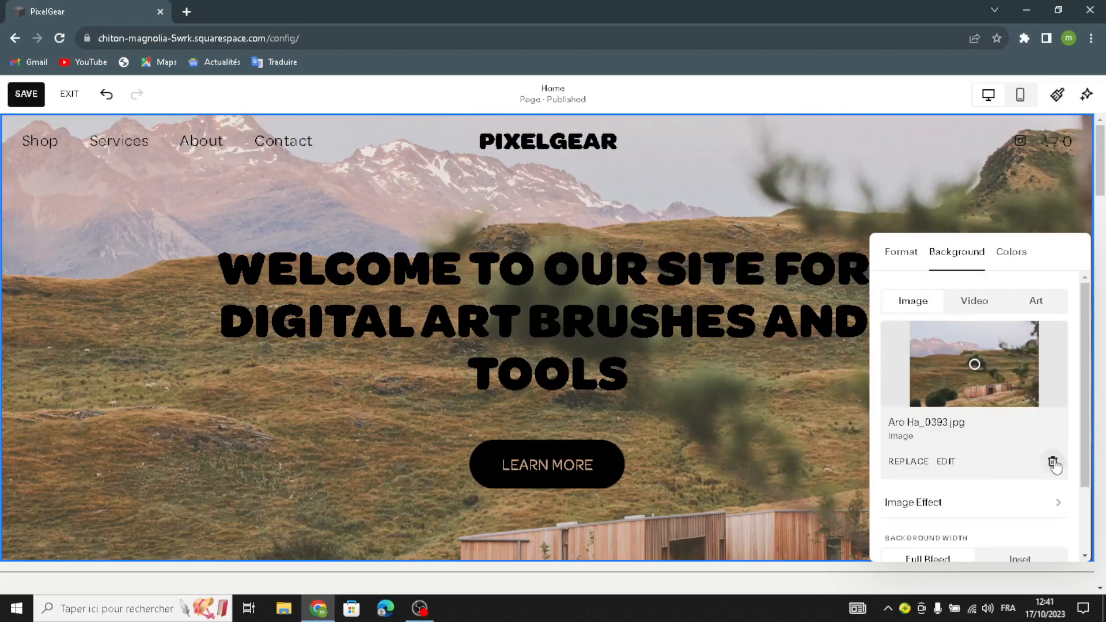
click(1053, 463)
Step: Search the library's Free Images for 'digital art brushes and tools'
click(974, 352)
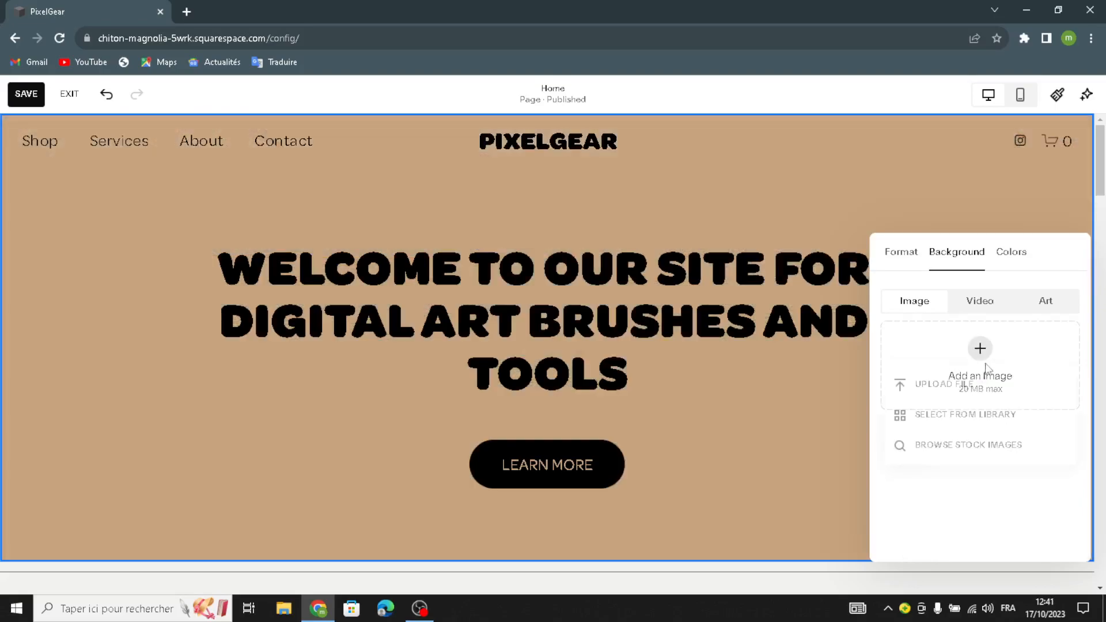
click(967, 430)
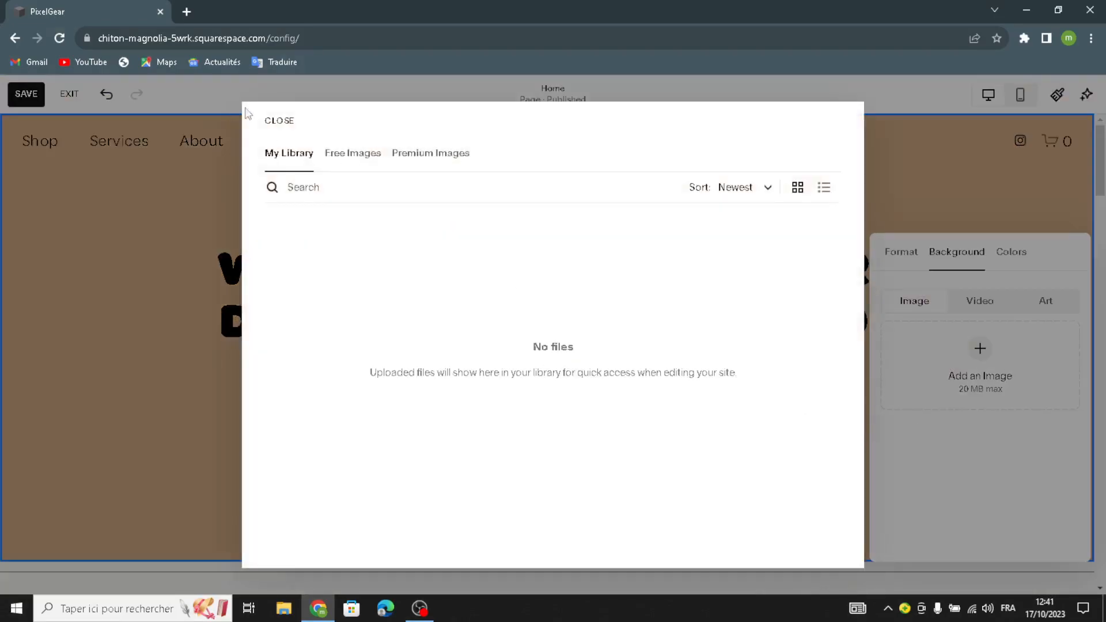
click(354, 154)
click(335, 188)
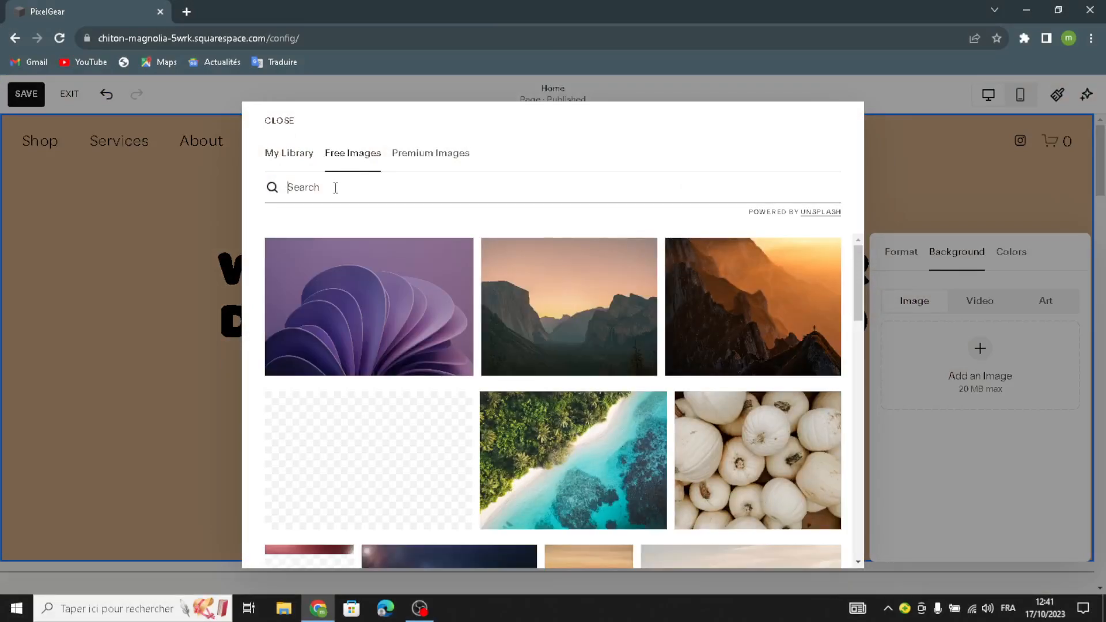
text(digitak)
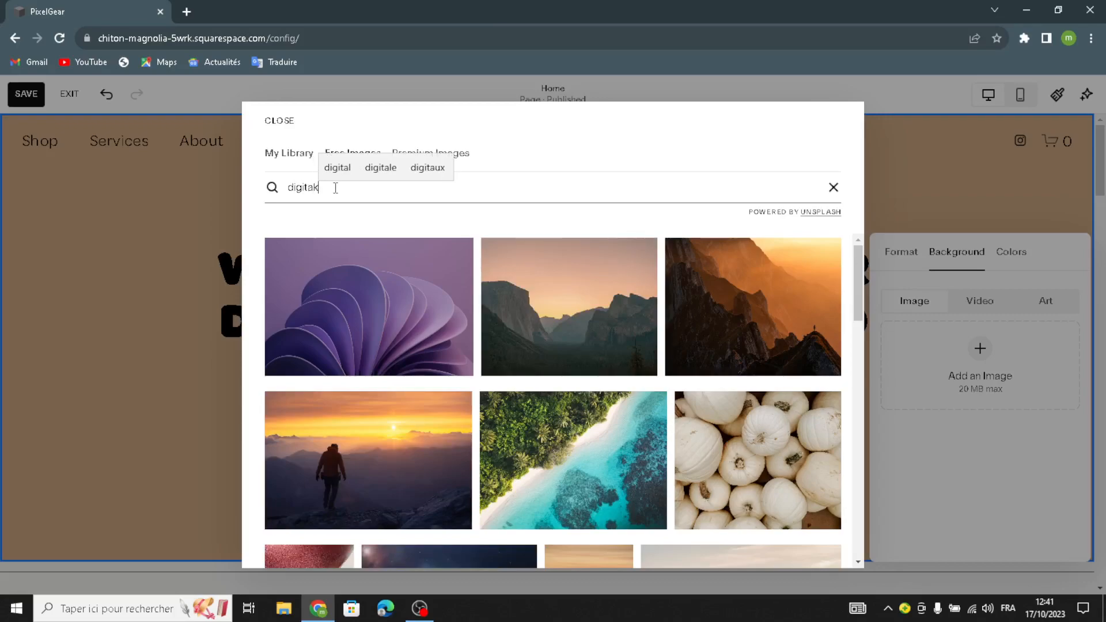
key(BackSpace)
text(l art )
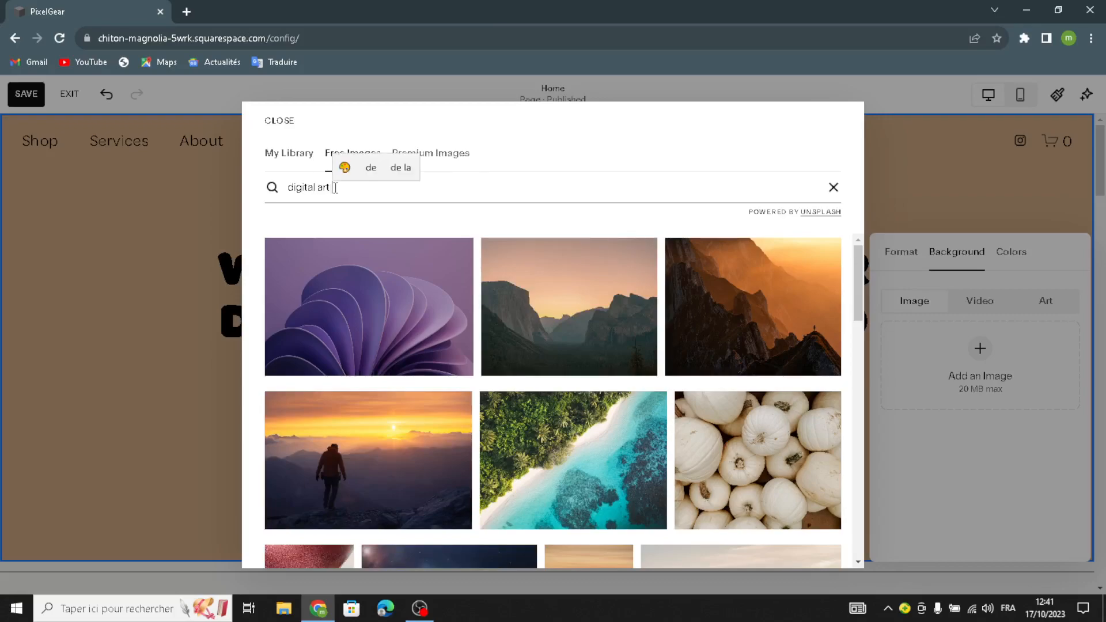
text(brushes )
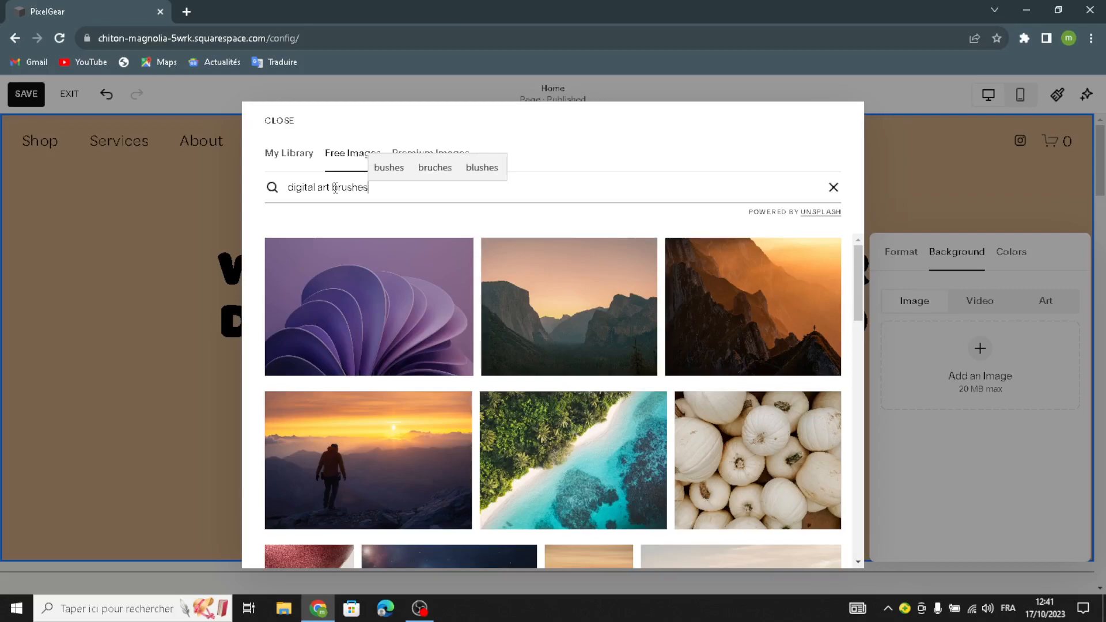
text(and tools)
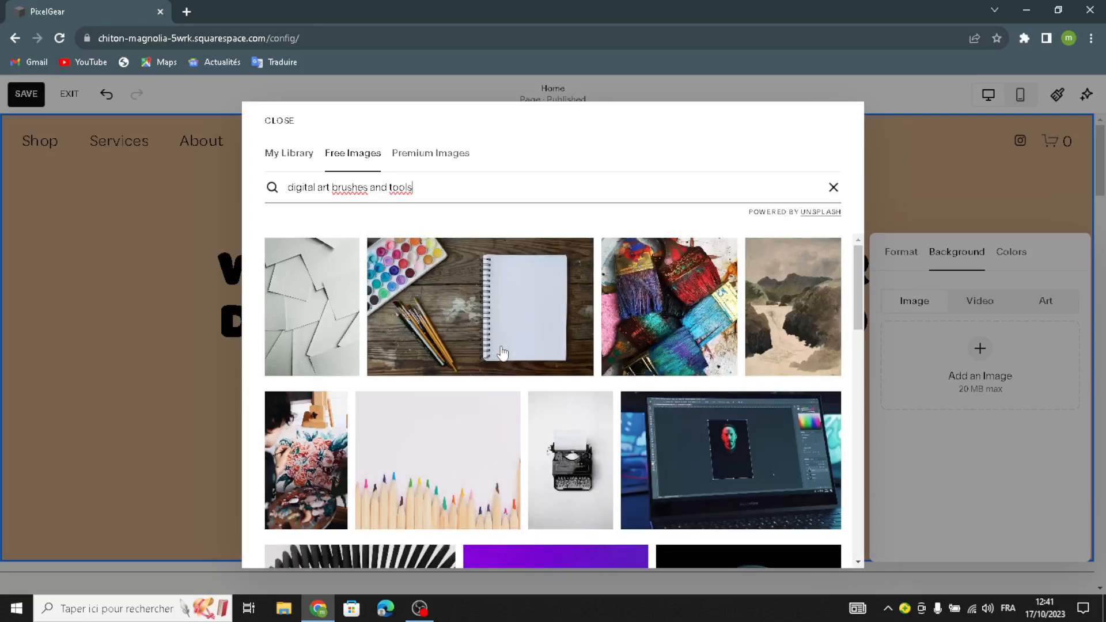
Step: Browse the free-image results and select the search words to copy them
scroll(503, 352, down, 5)
scroll(503, 352, down, 3)
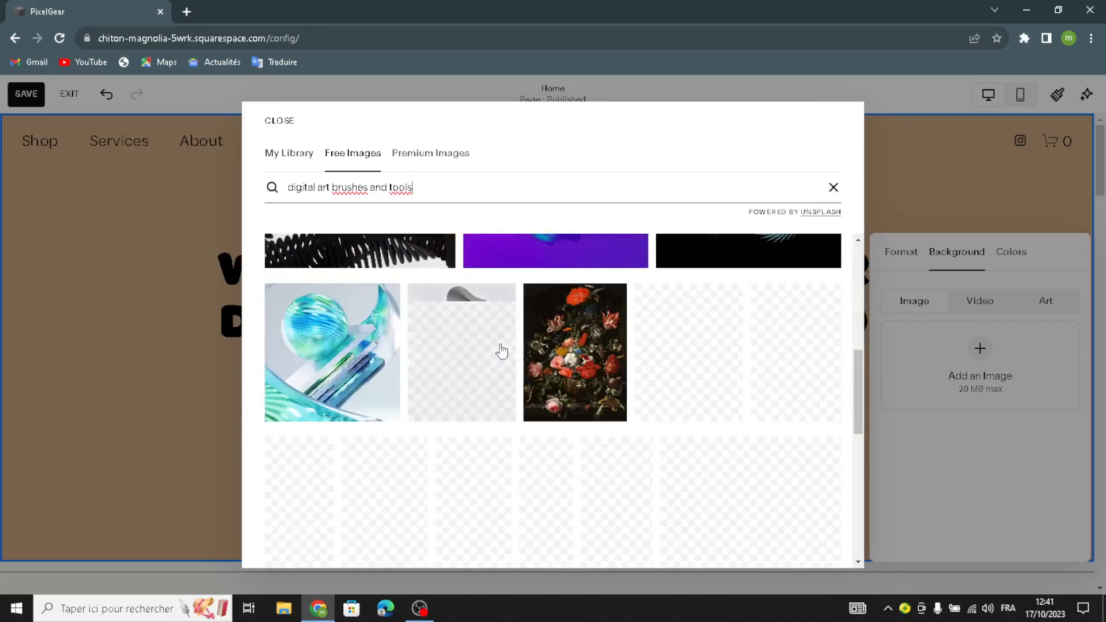
scroll(501, 350, up, 5)
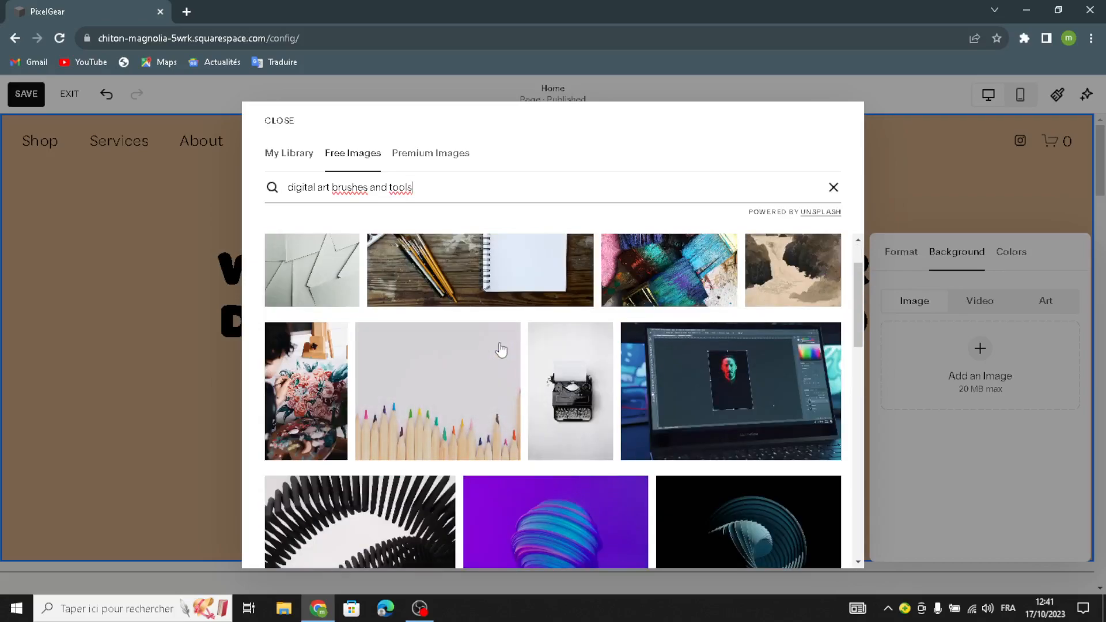
scroll(501, 350, down, 7)
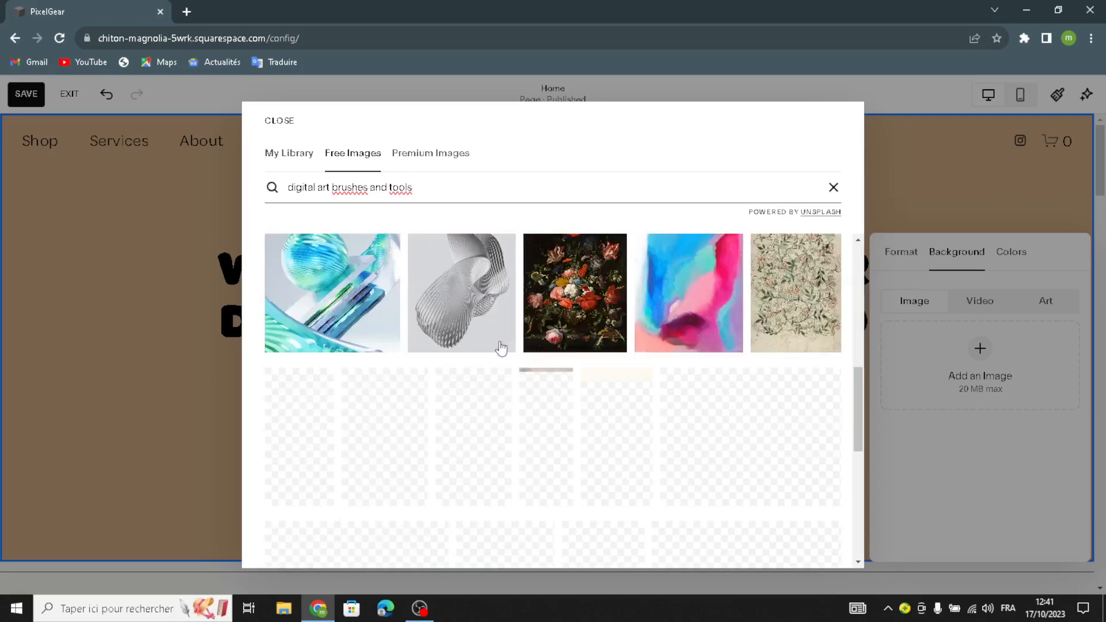
drag(435, 186, 284, 203)
key(ctrl+c)
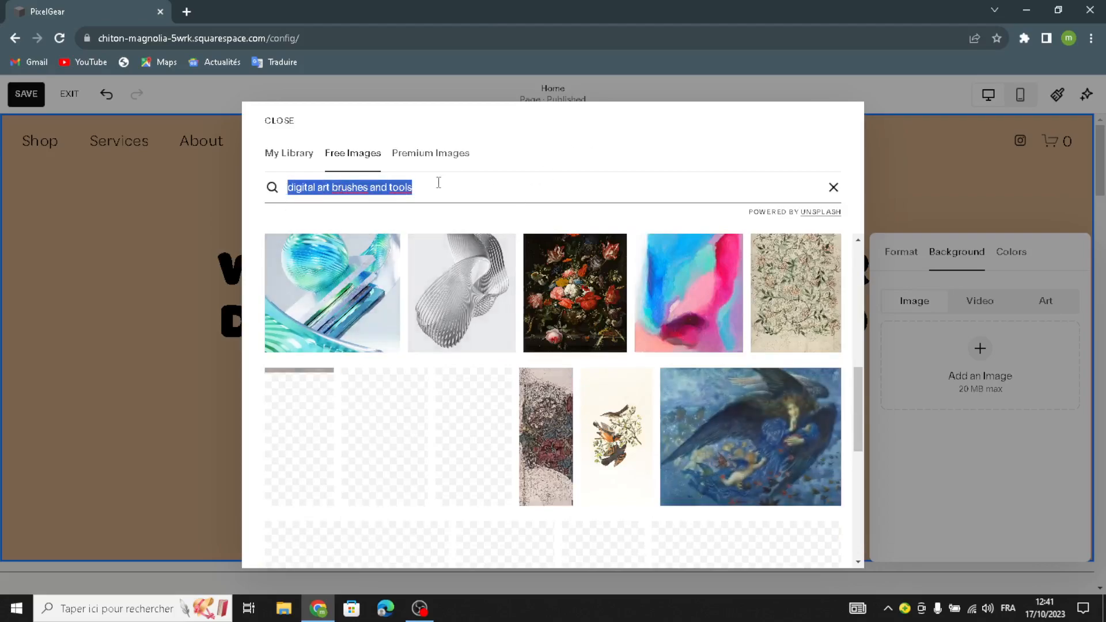
Step: Run the same 'digital art brushes and tools' search in Premium Images
click(383, 185)
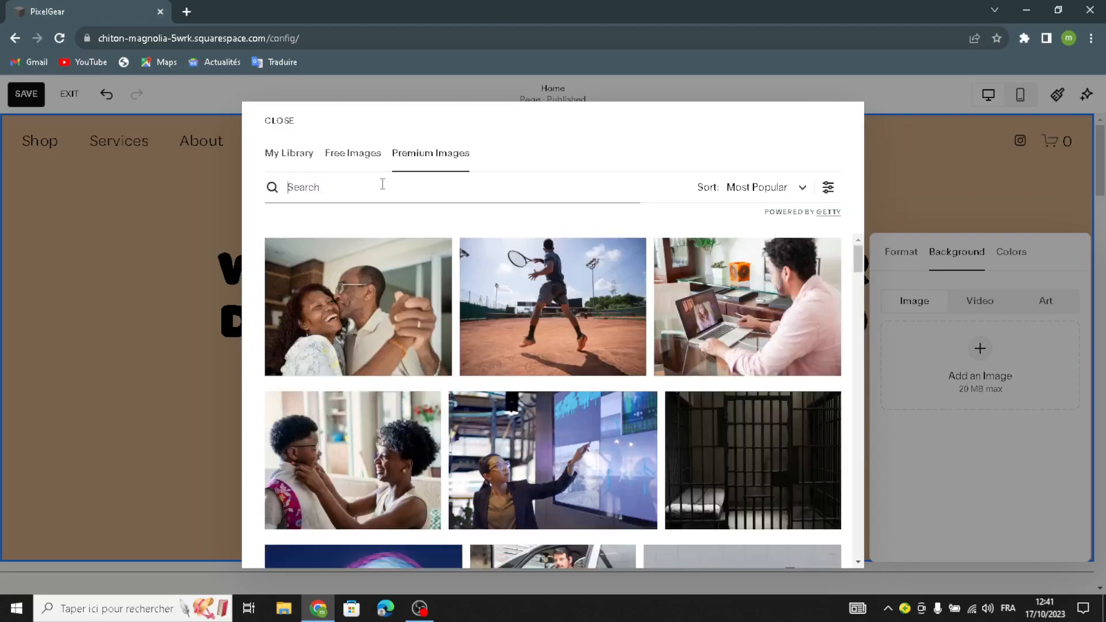
key(ctrl+v)
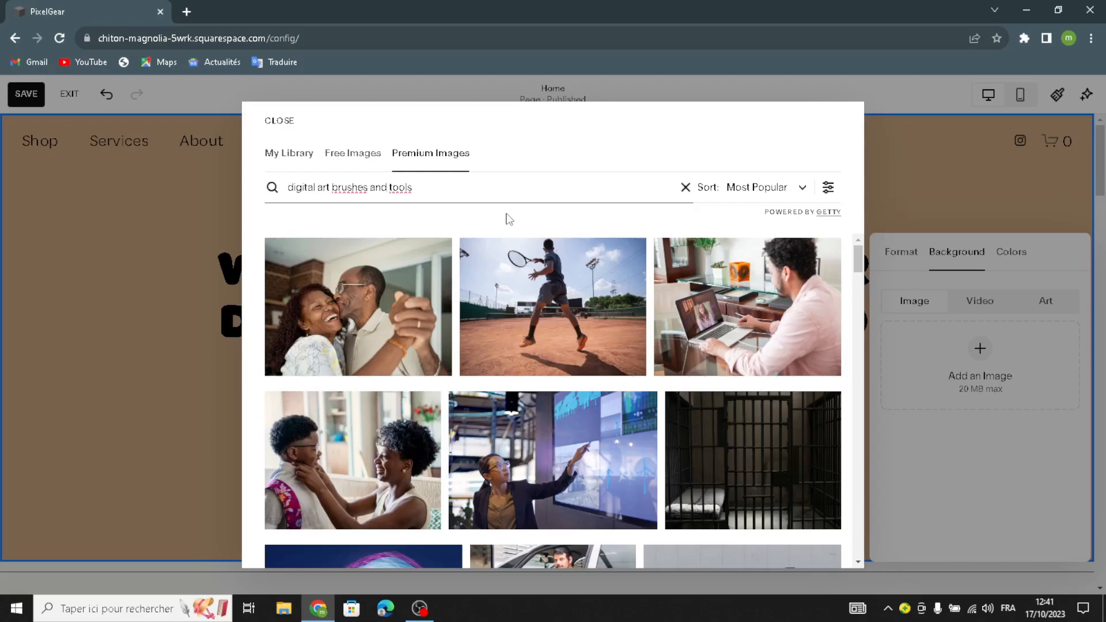
key(Return)
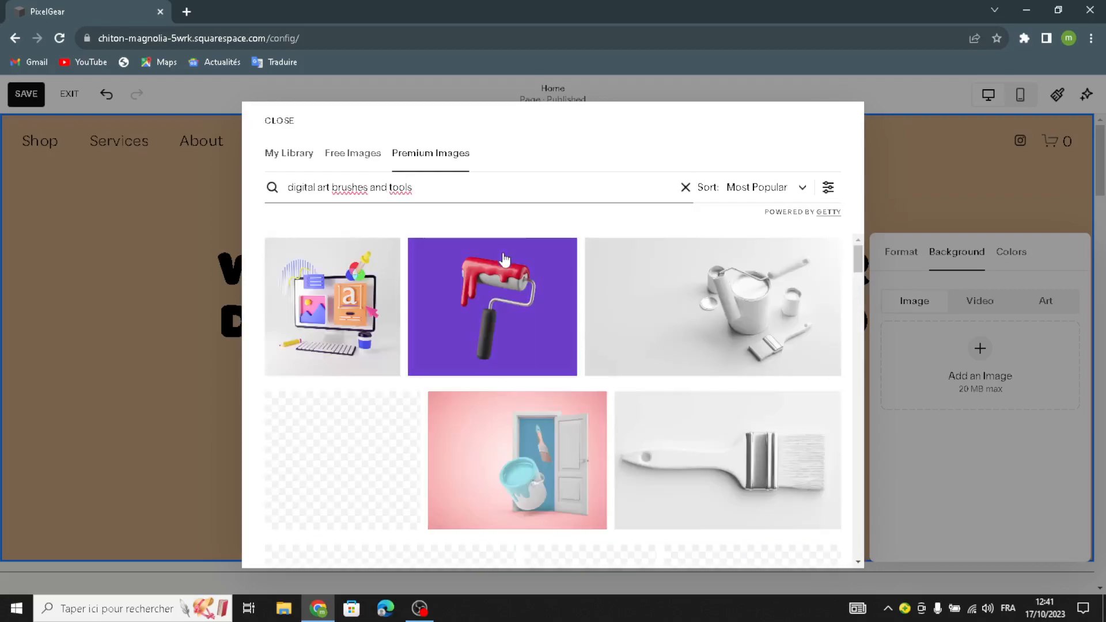
Step: Choose the white paint cans and brush photo as the hero background
scroll(559, 303, down, 1)
scroll(558, 304, down, 6)
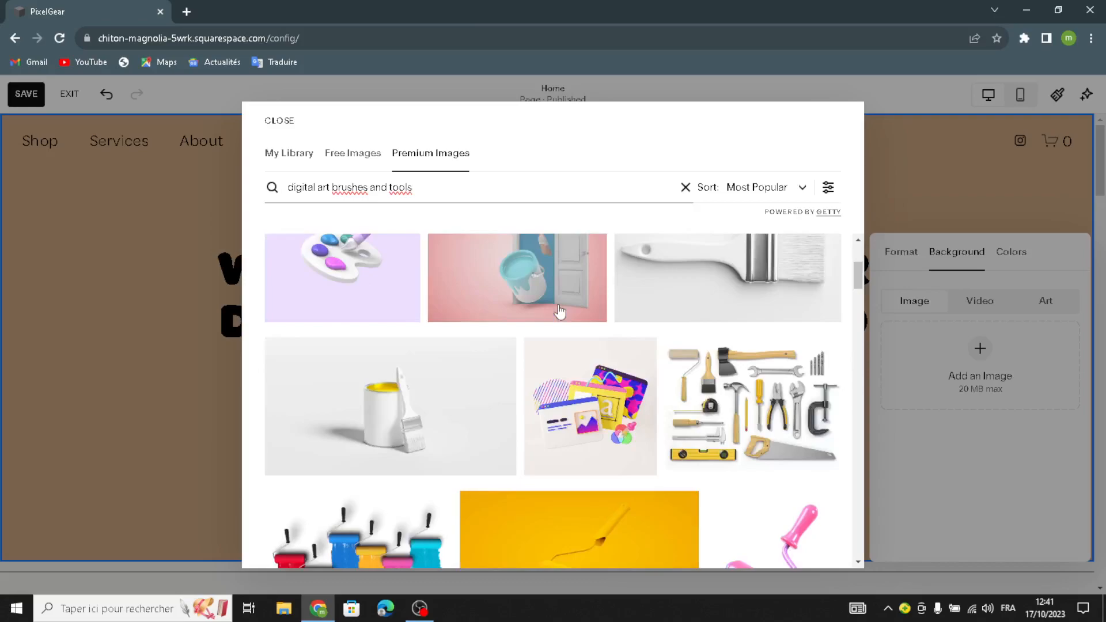
scroll(559, 309, down, 3)
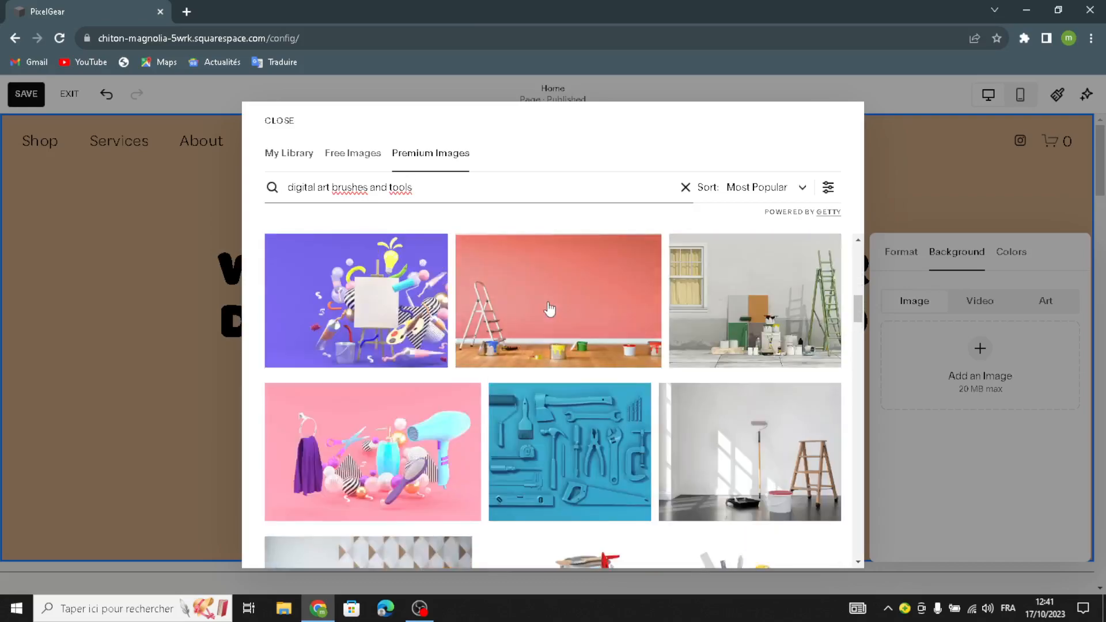
scroll(551, 308, down, 10)
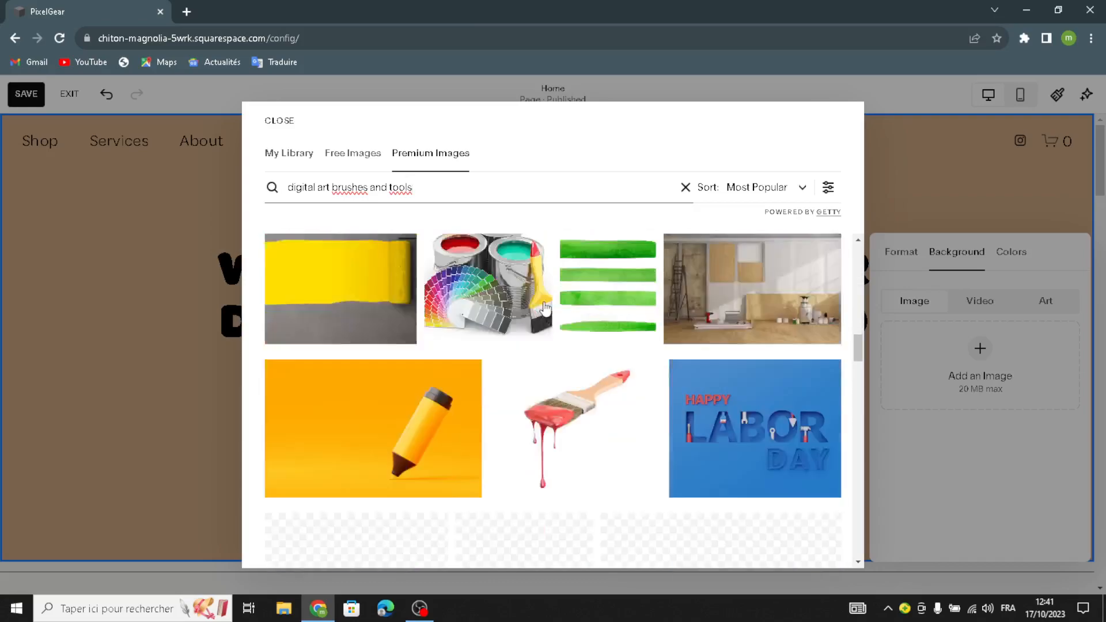
scroll(545, 306, up, 3)
scroll(540, 307, down, 5)
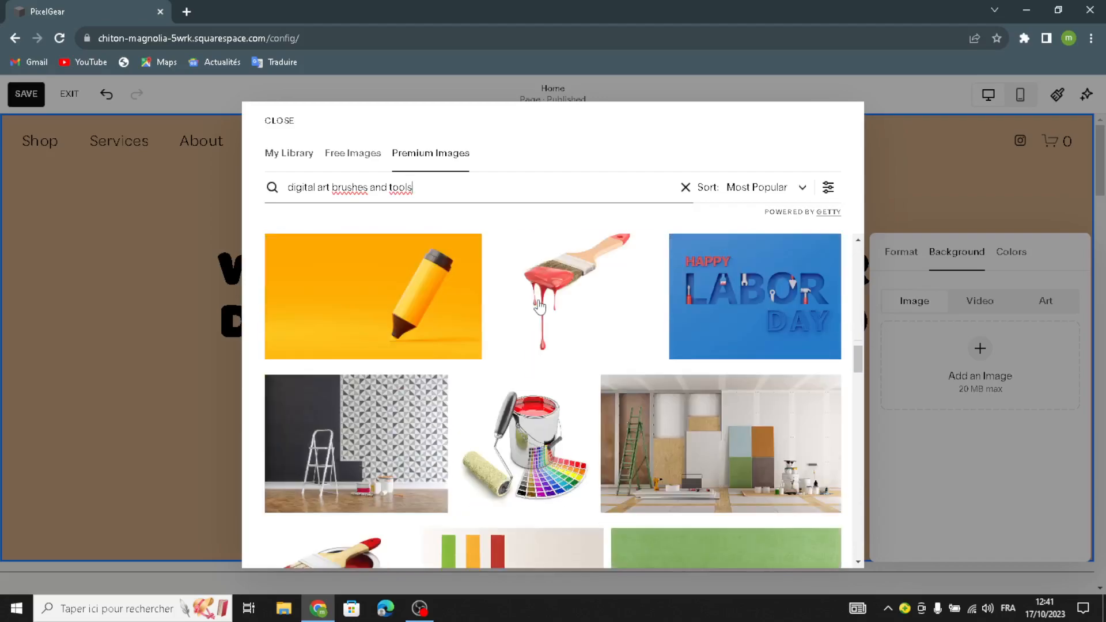
scroll(540, 307, down, 8)
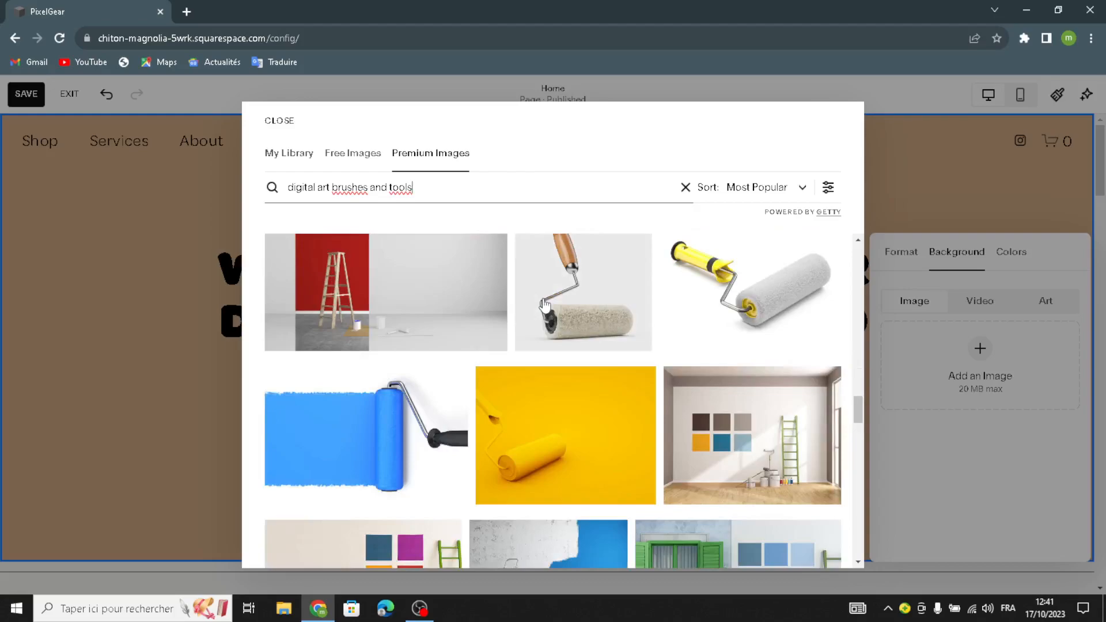
scroll(545, 306, down, 3)
scroll(546, 304, down, 2)
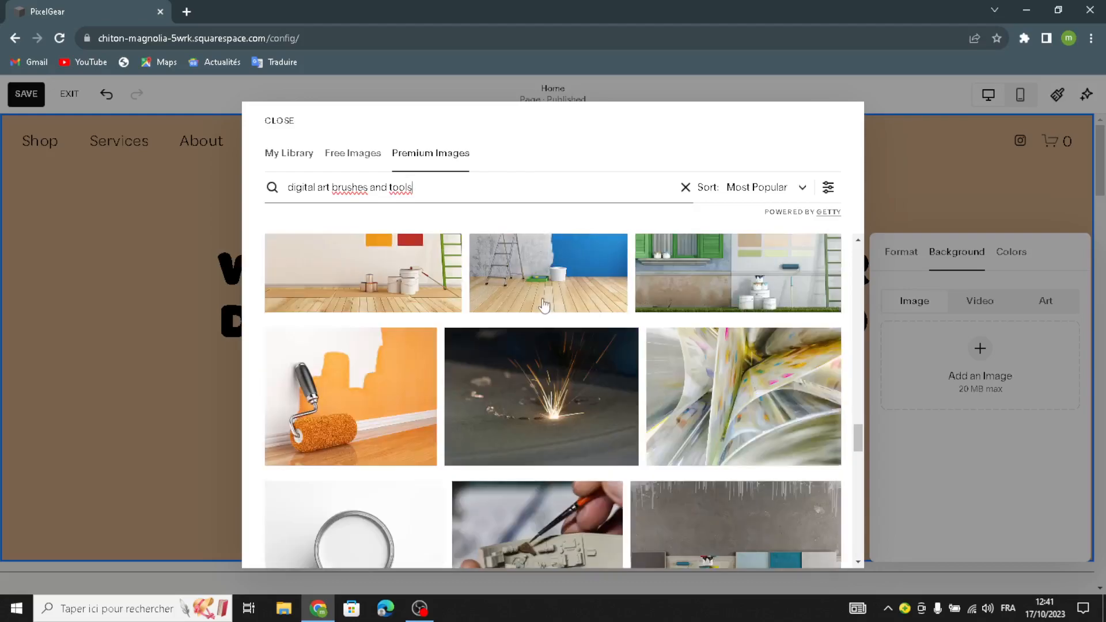
scroll(549, 327, down, 3)
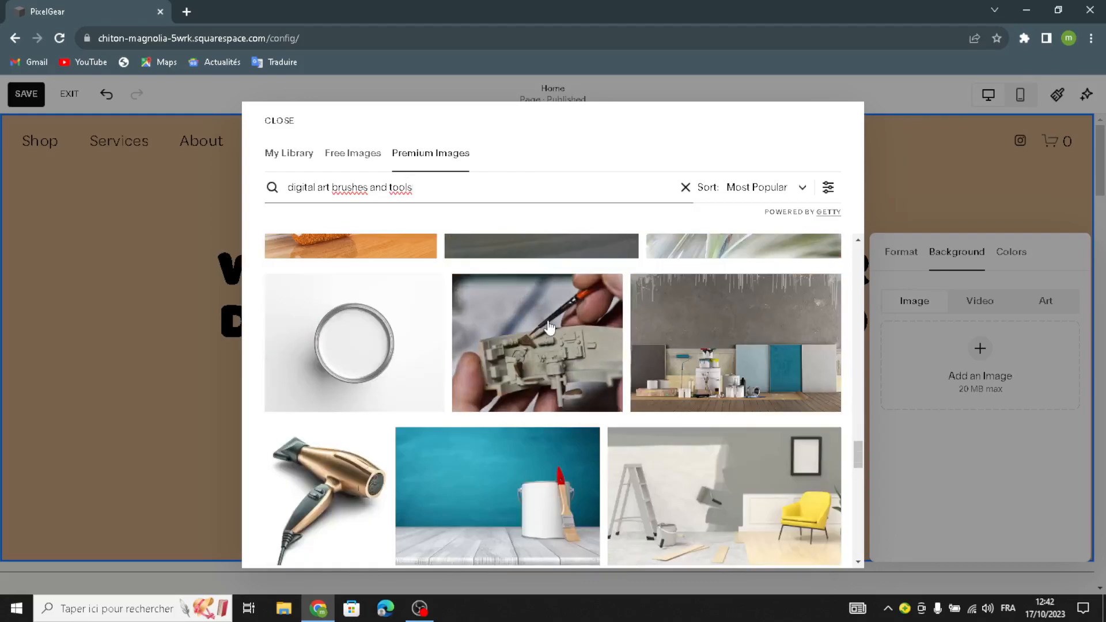
scroll(546, 317, up, 10)
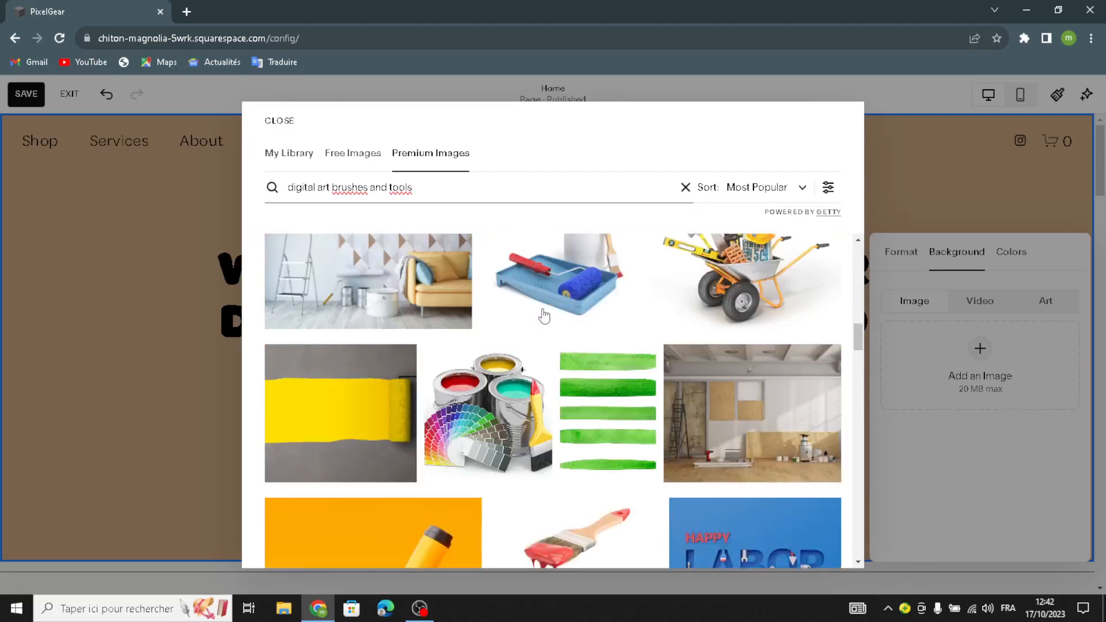
scroll(545, 315, up, 8)
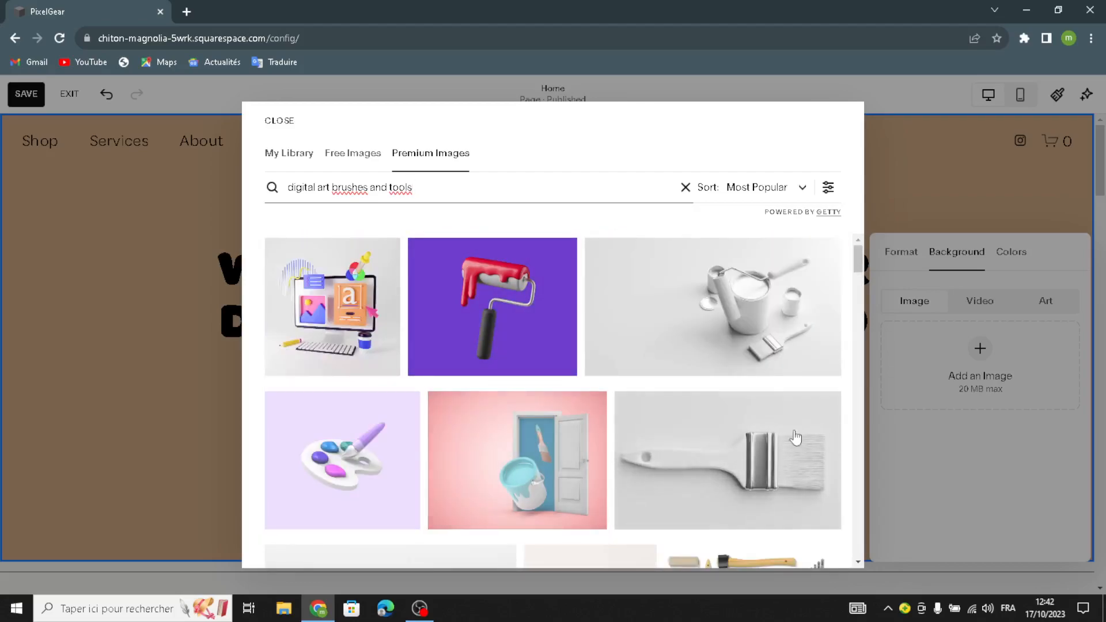
click(779, 354)
click(767, 353)
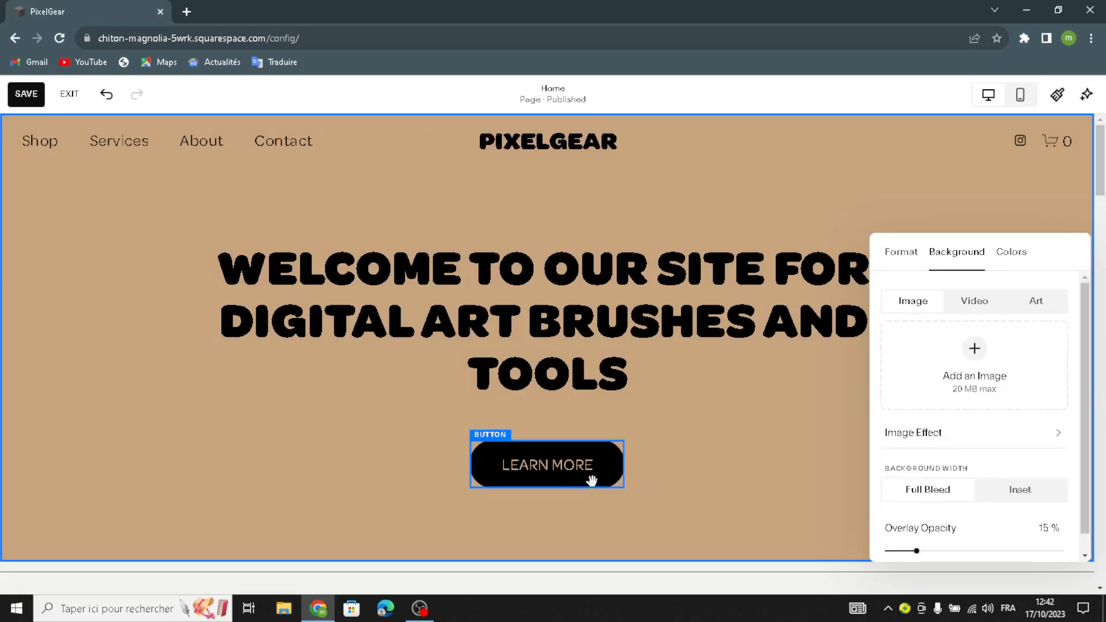
Step: Change the hero LEARN MORE button label to 'shop now'
click(502, 416)
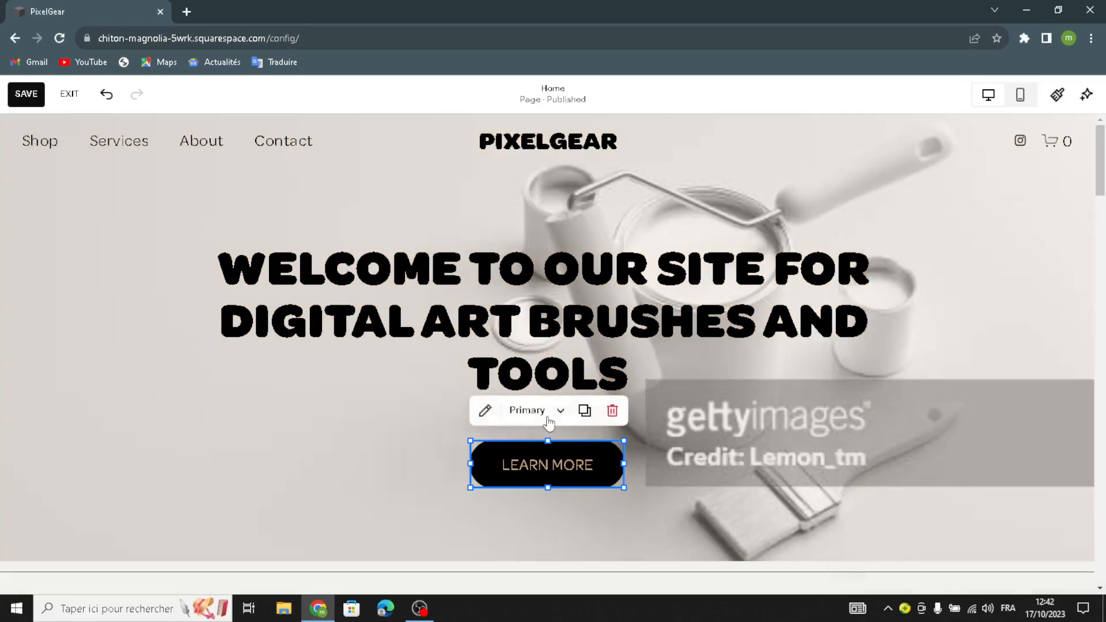
click(485, 411)
drag(726, 316, 613, 321)
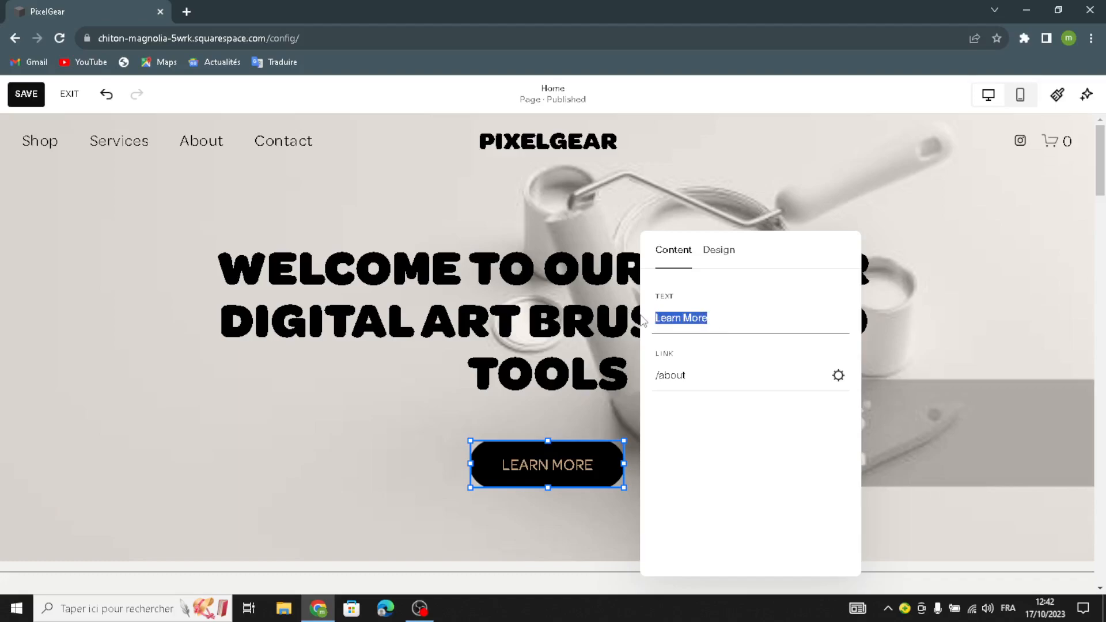
text(shop now)
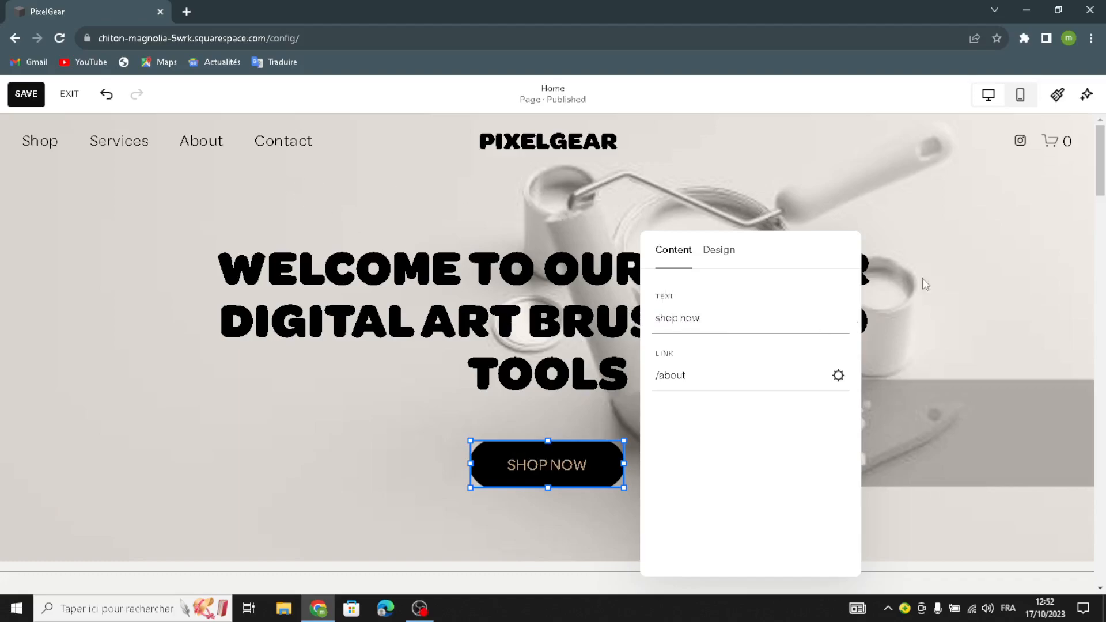
click(919, 294)
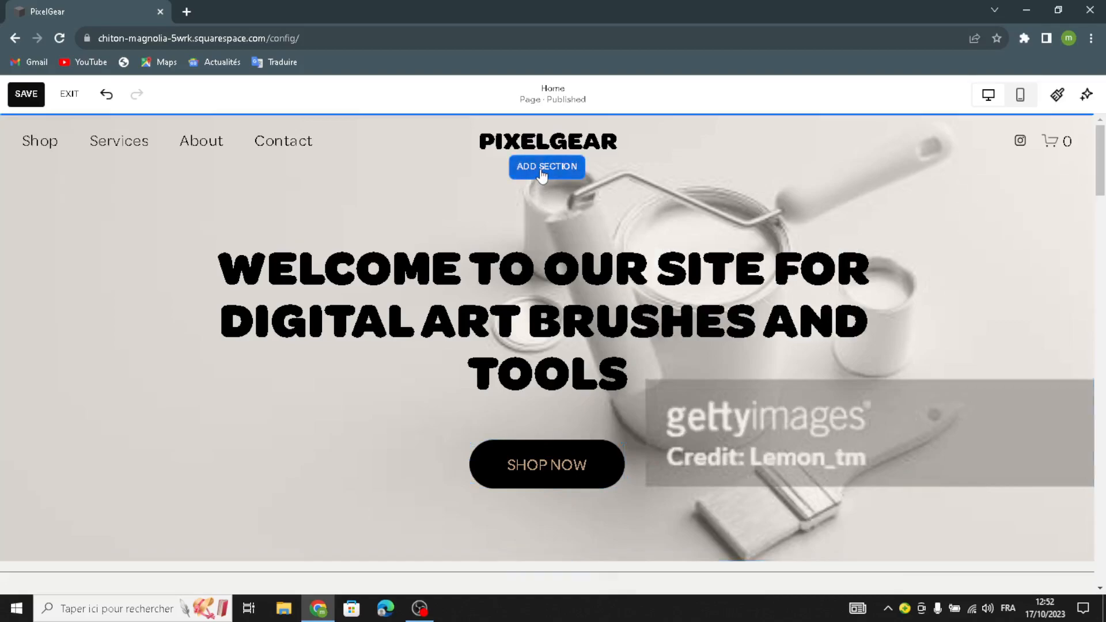
click(542, 171)
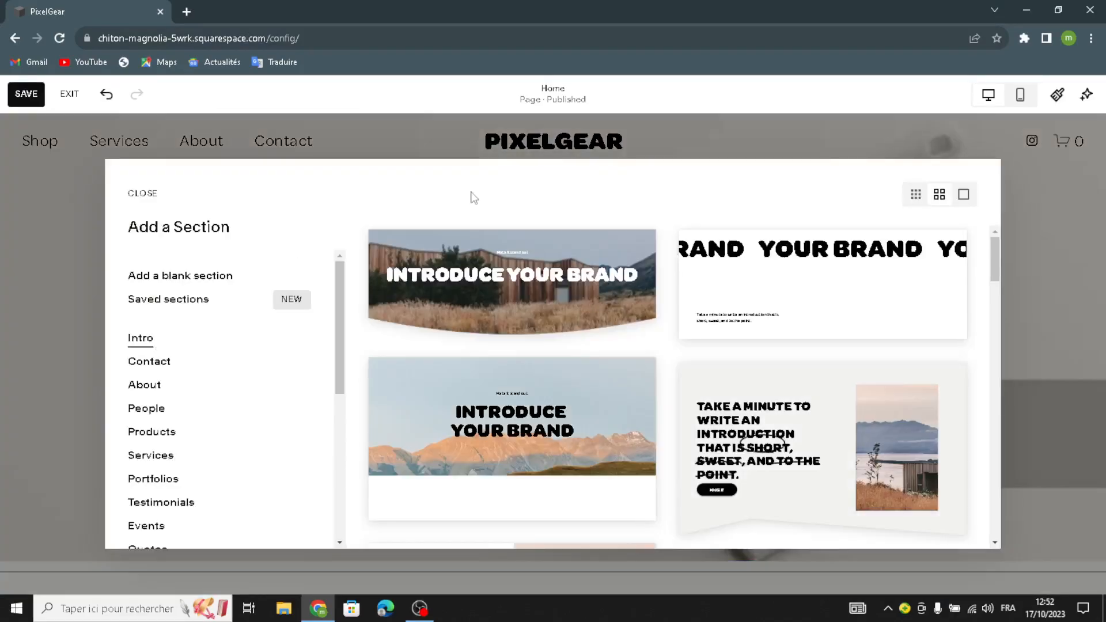
scroll(184, 375, down, 5)
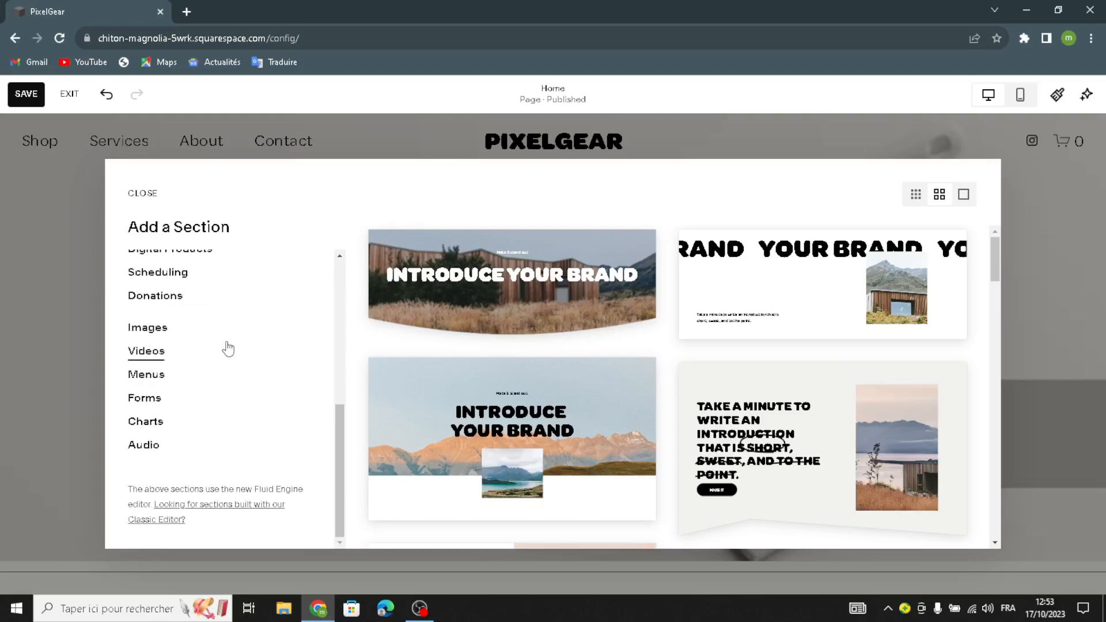
click(142, 196)
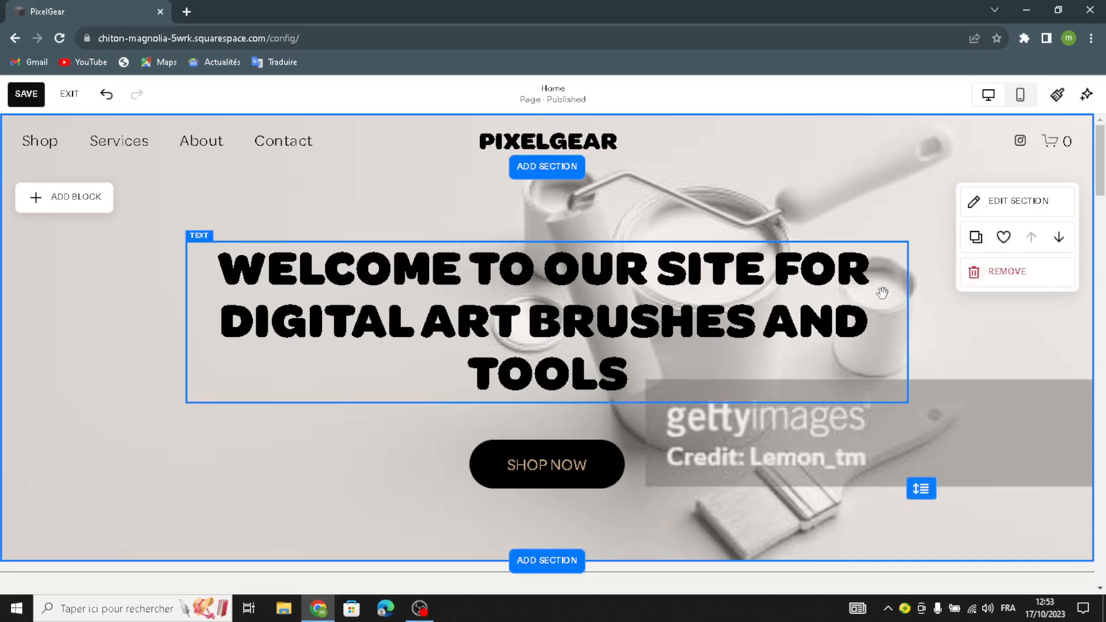
Step: Set the SALE 25% OFF banner to the second Wave Intensity notch with text size S
scroll(881, 294, down, 5)
scroll(362, 248, down, 1)
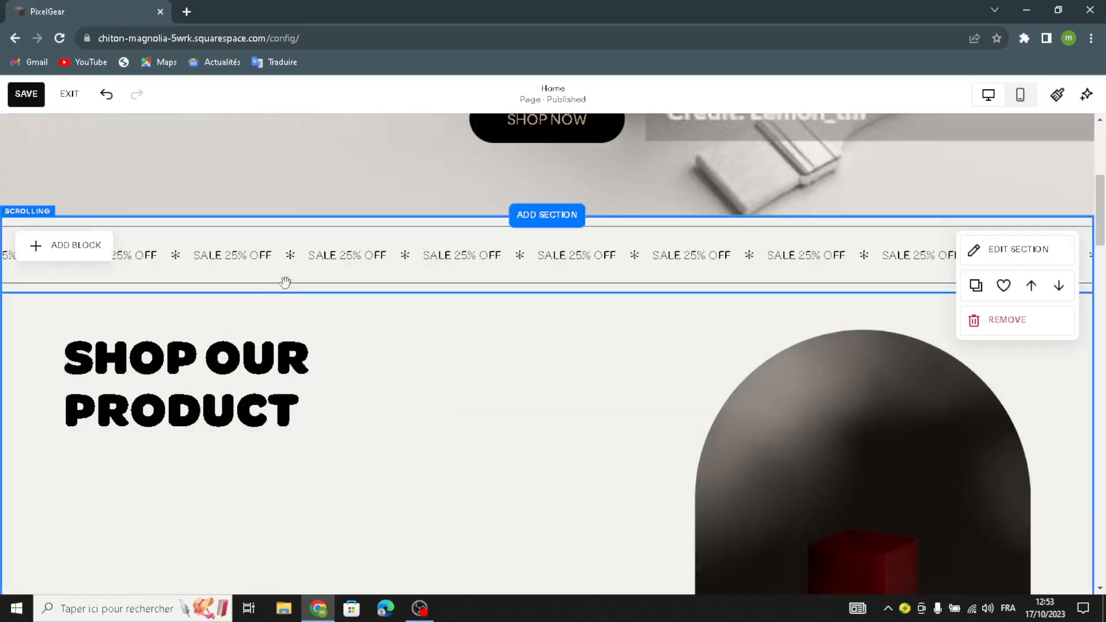
click(25, 220)
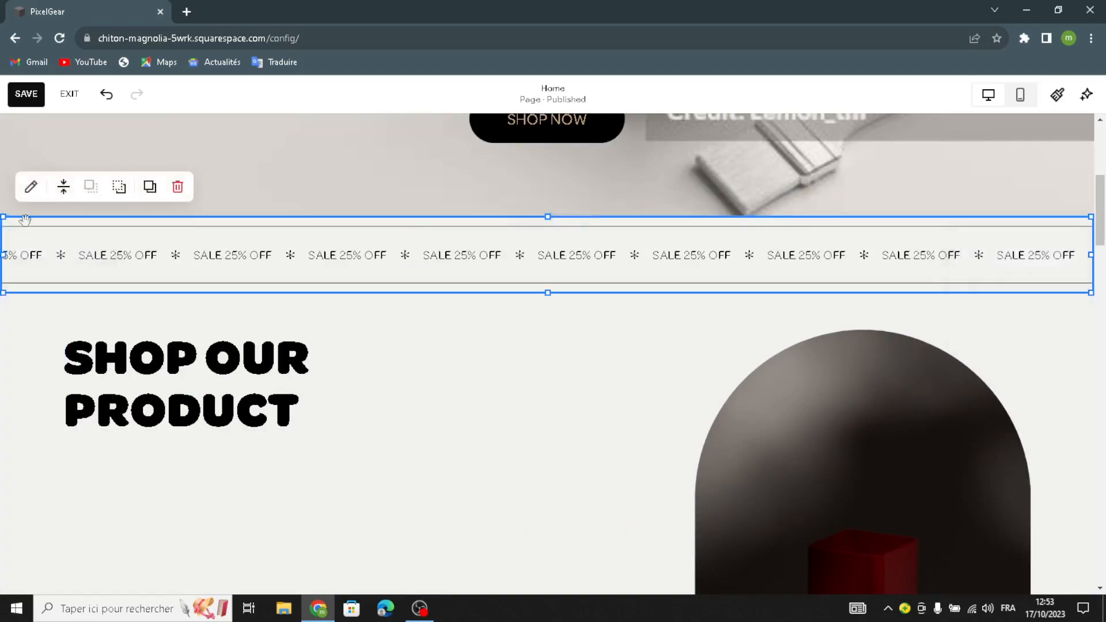
click(31, 187)
click(949, 265)
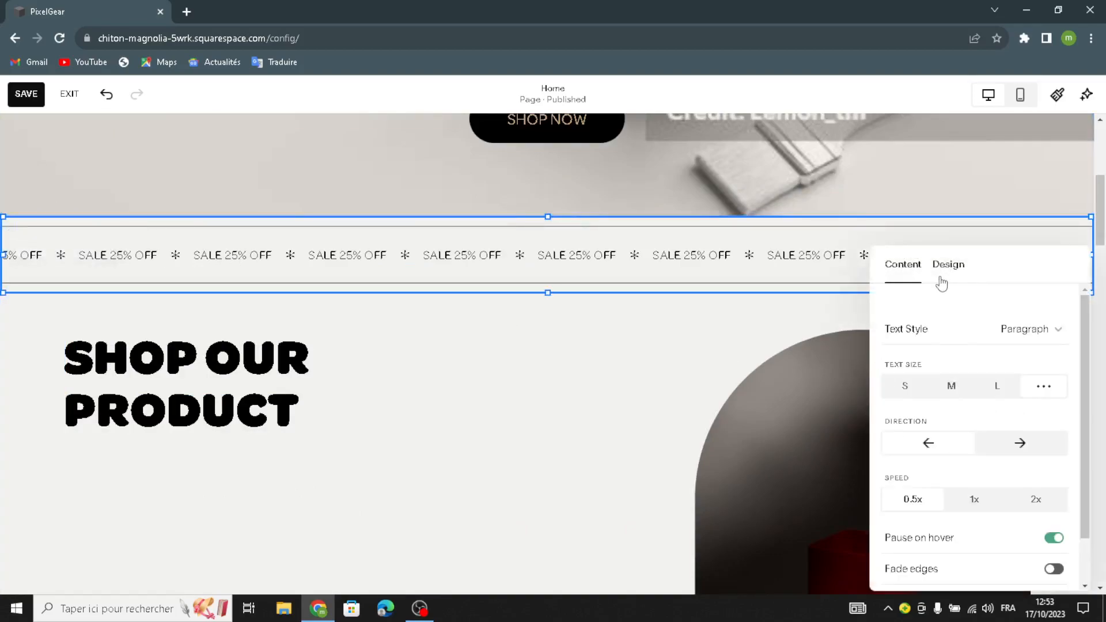
drag(888, 336, 917, 337)
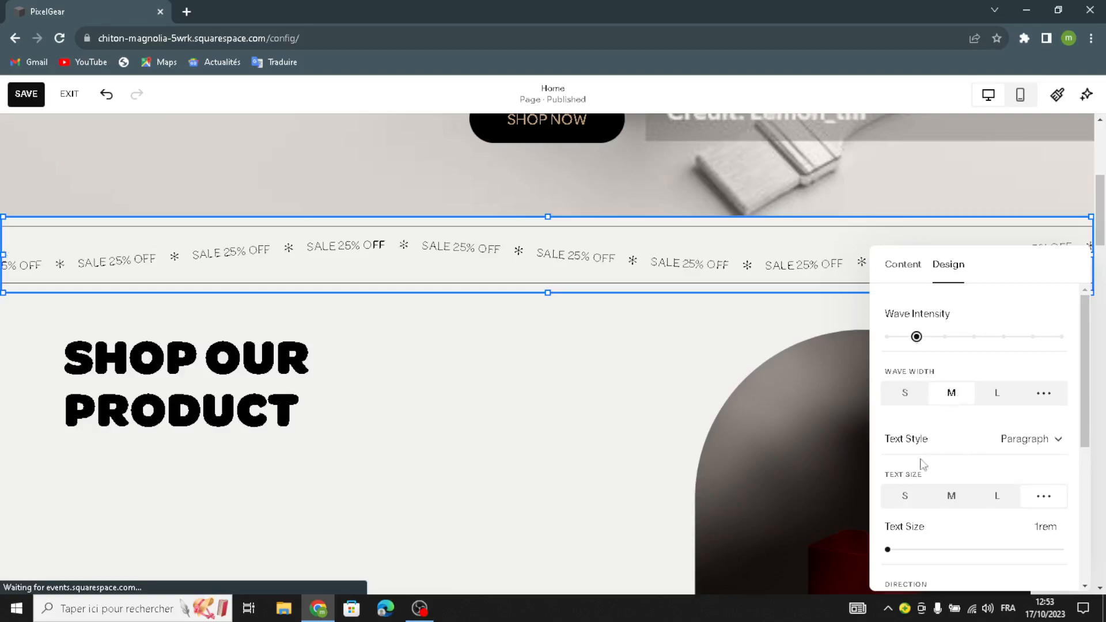
click(905, 498)
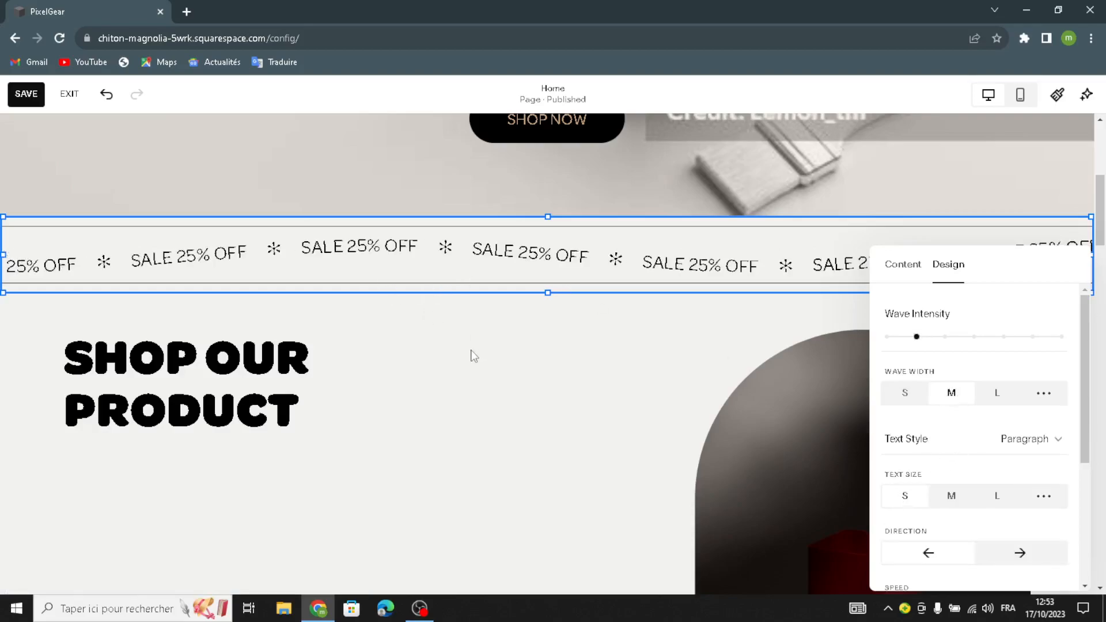
click(553, 326)
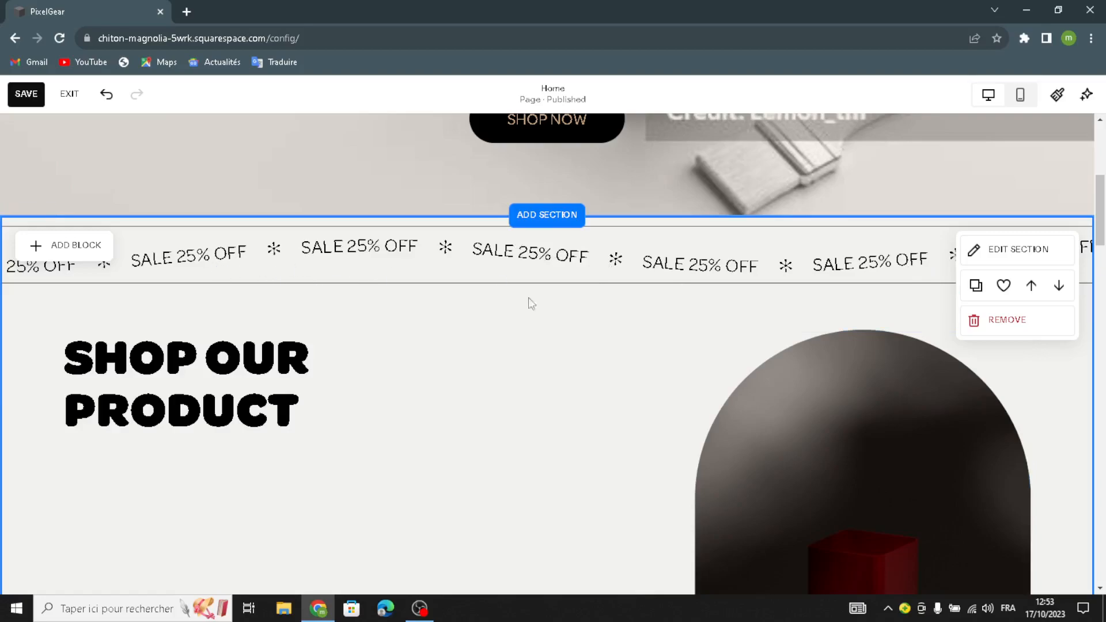
Step: Replace the shop section's product image with a new image block in the right half
scroll(590, 306, down, 3)
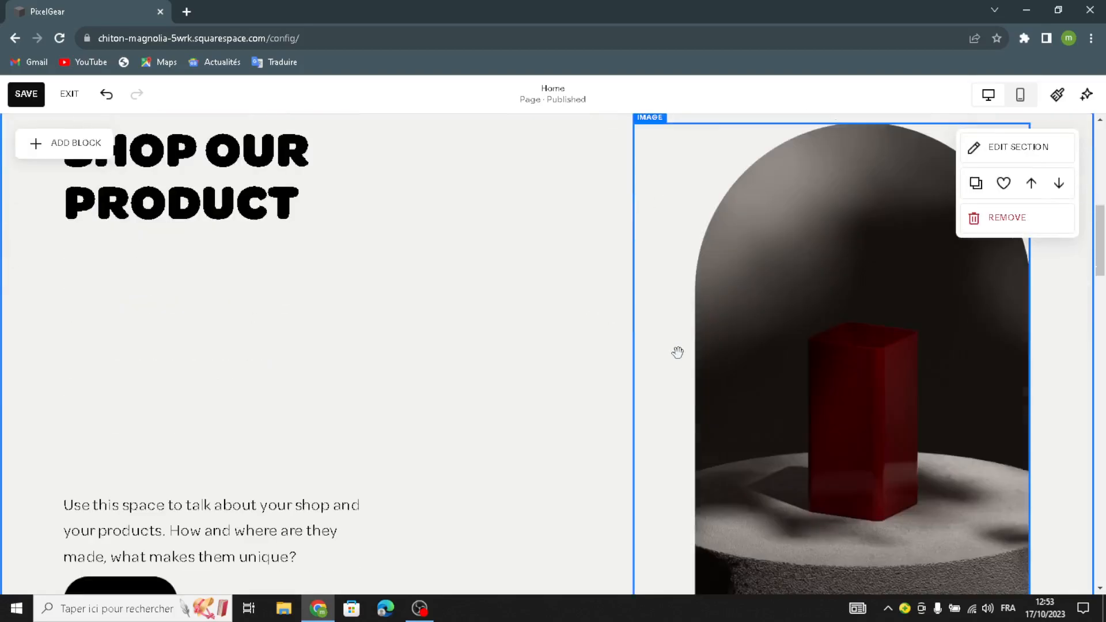
scroll(729, 341, down, 2)
scroll(784, 240, up, 2)
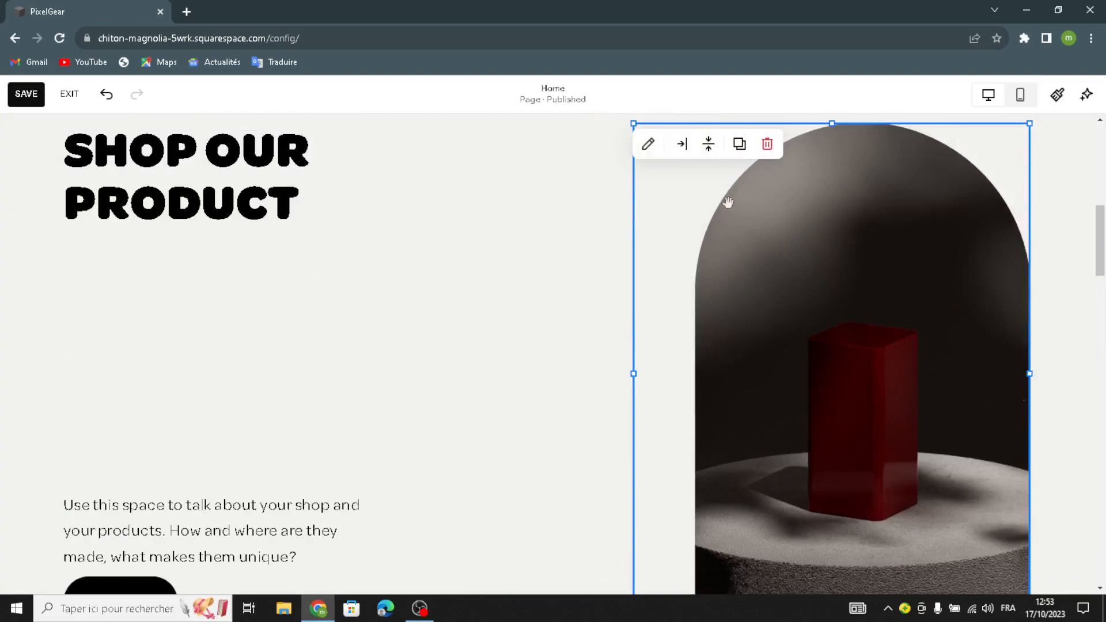
click(775, 151)
click(43, 149)
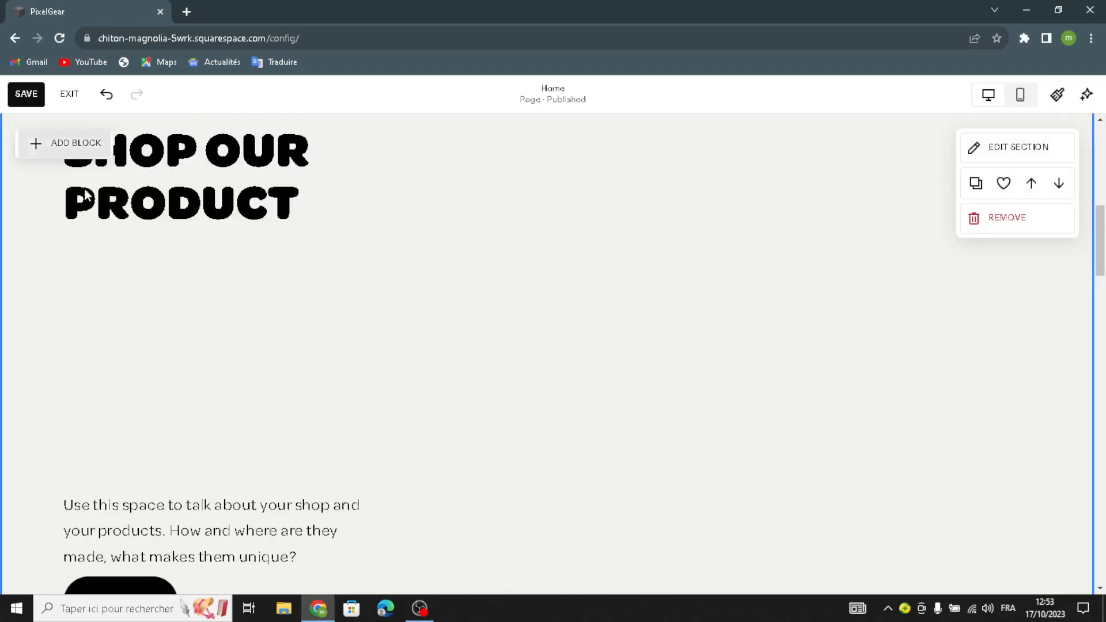
click(216, 290)
drag(220, 290, 735, 277)
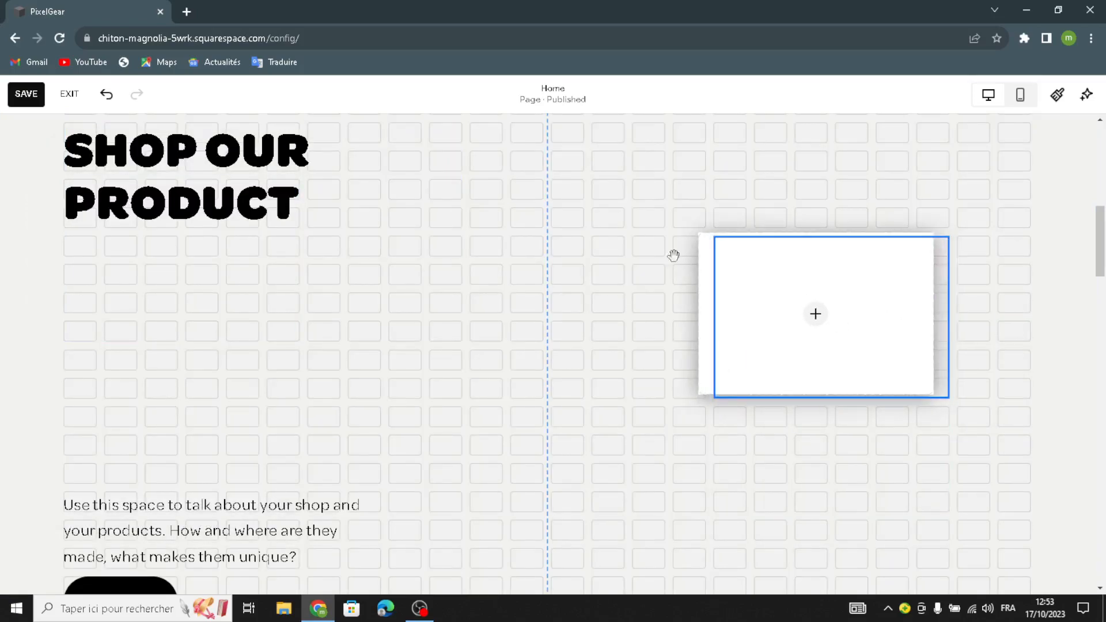
Step: Enlarge the new image block leftward and downward, then start adding an image to it
drag(604, 88, 594, 80)
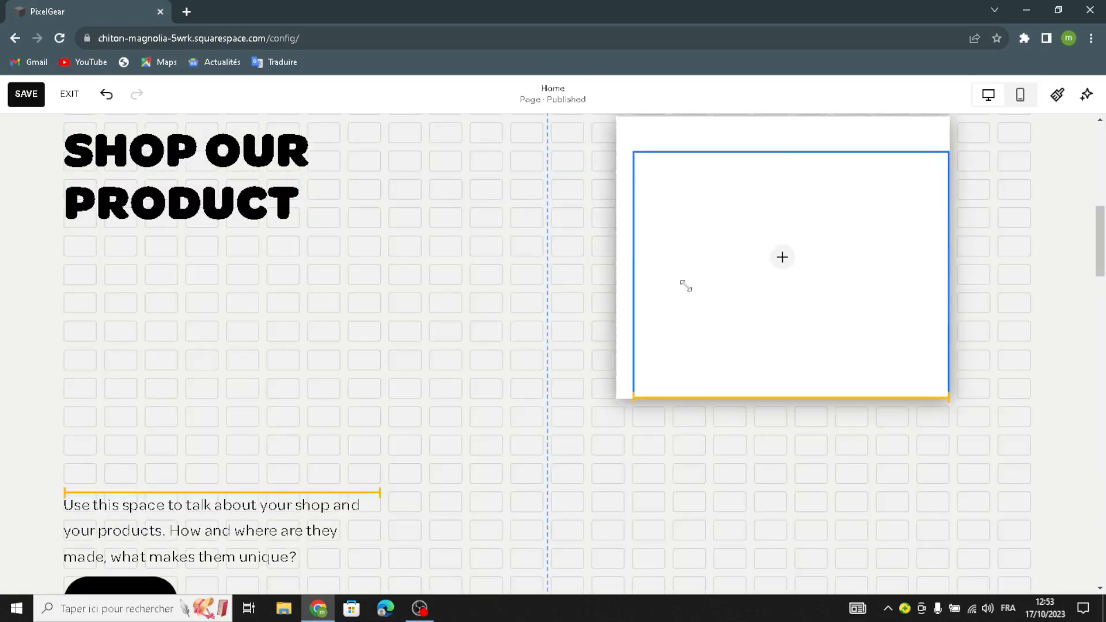
drag(632, 398, 488, 563)
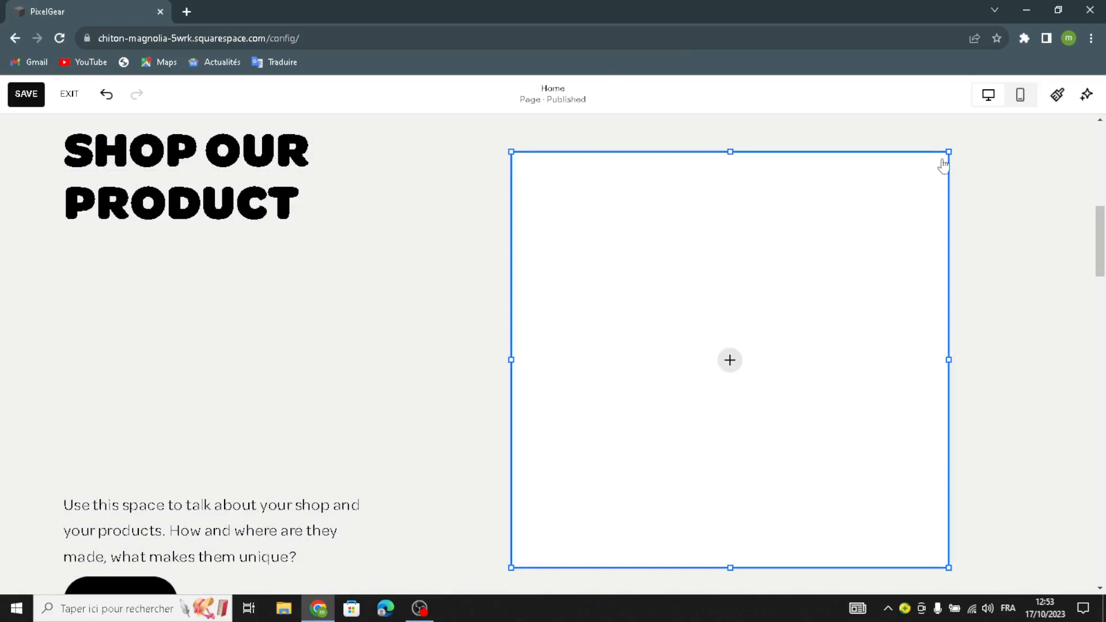
scroll(963, 250, up, 1)
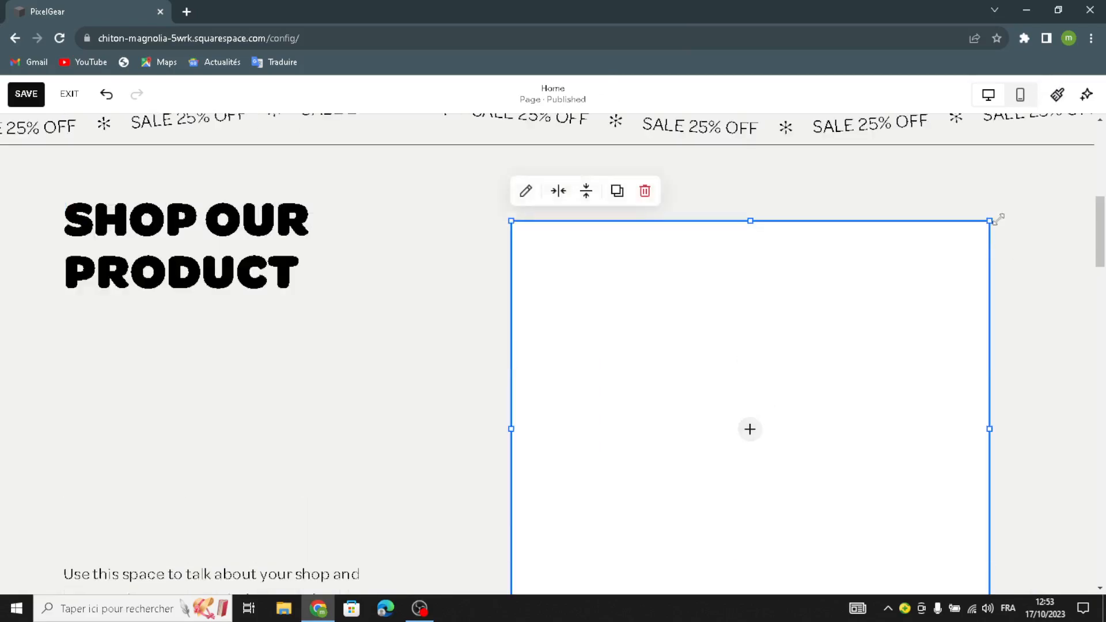
drag(990, 221, 1068, 128)
scroll(889, 383, down, 4)
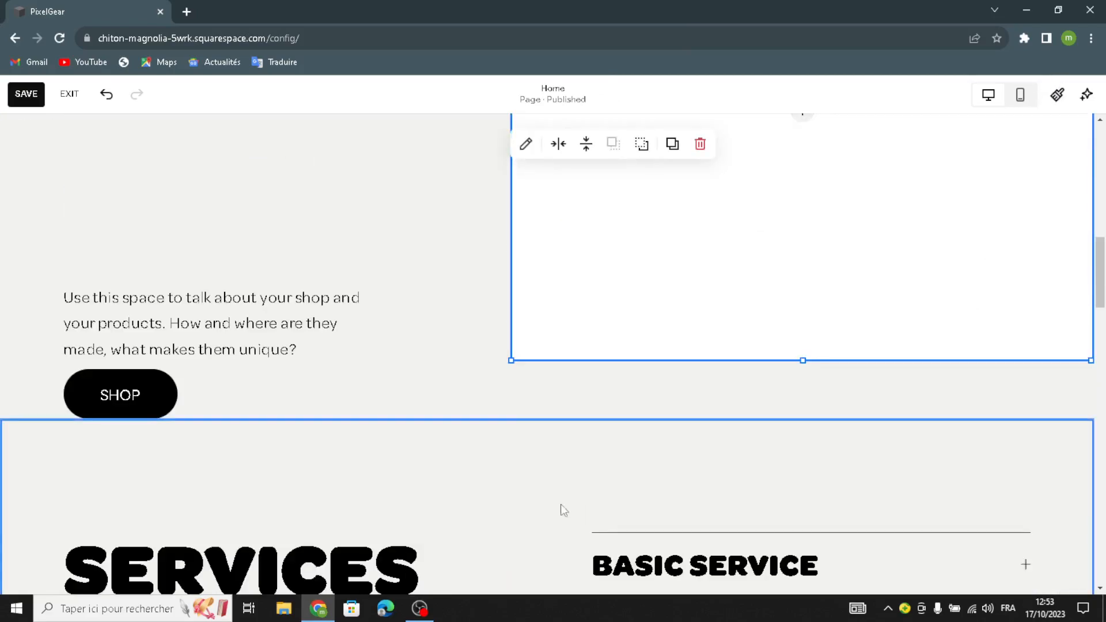
drag(504, 367, 479, 374)
scroll(544, 336, up, 3)
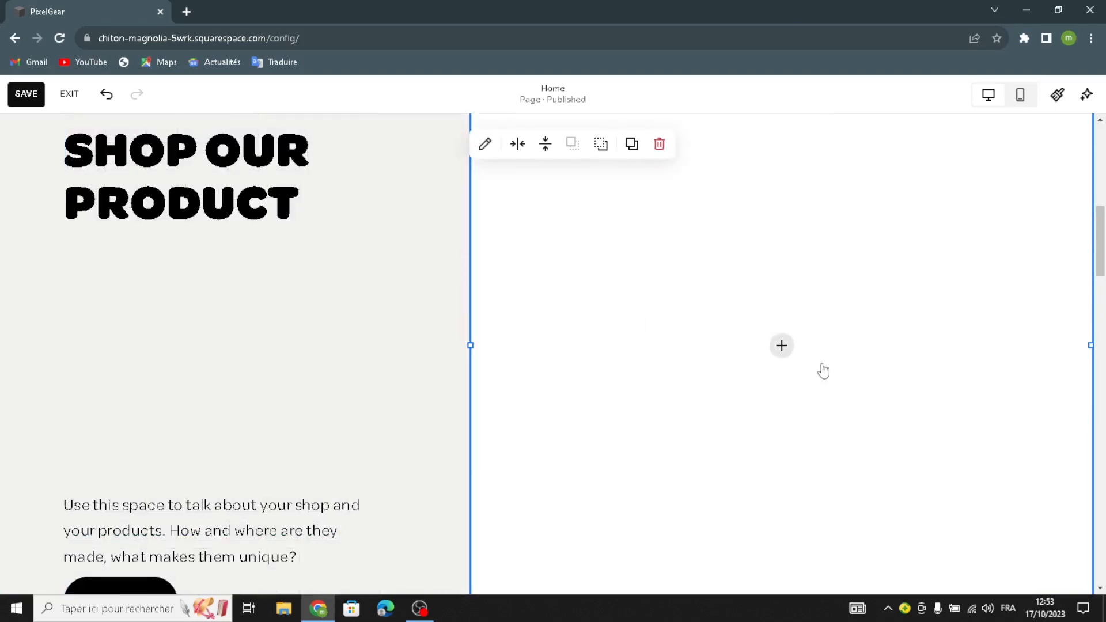
click(782, 345)
Step: Fill the block with the free 'digital art brushes and tools' paintbrushes photo and raise the description
click(669, 374)
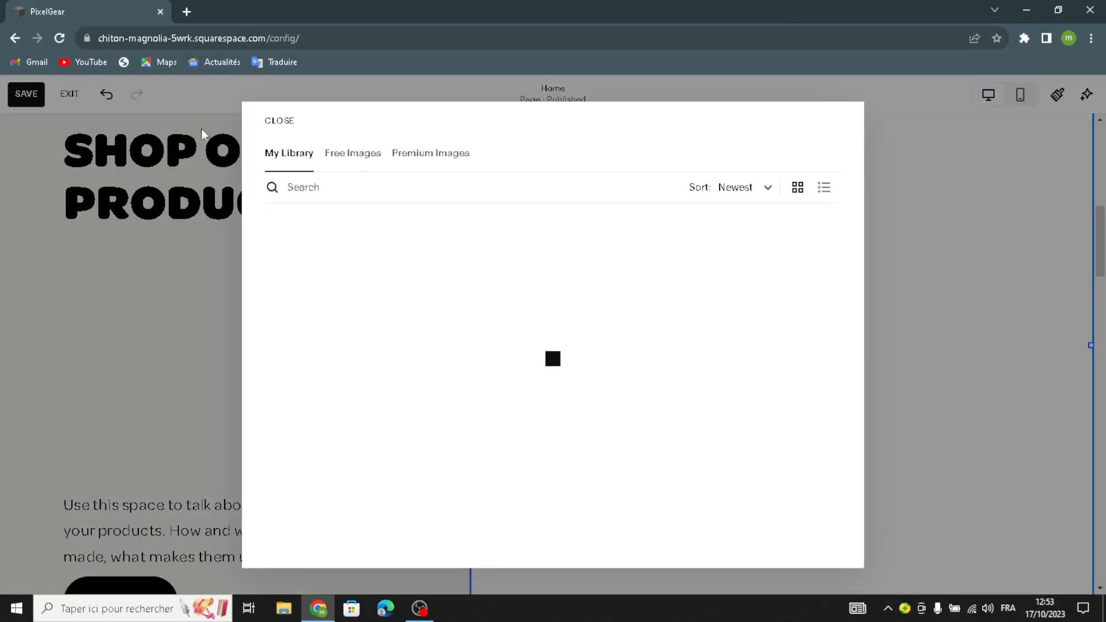
click(357, 166)
text(aigi)
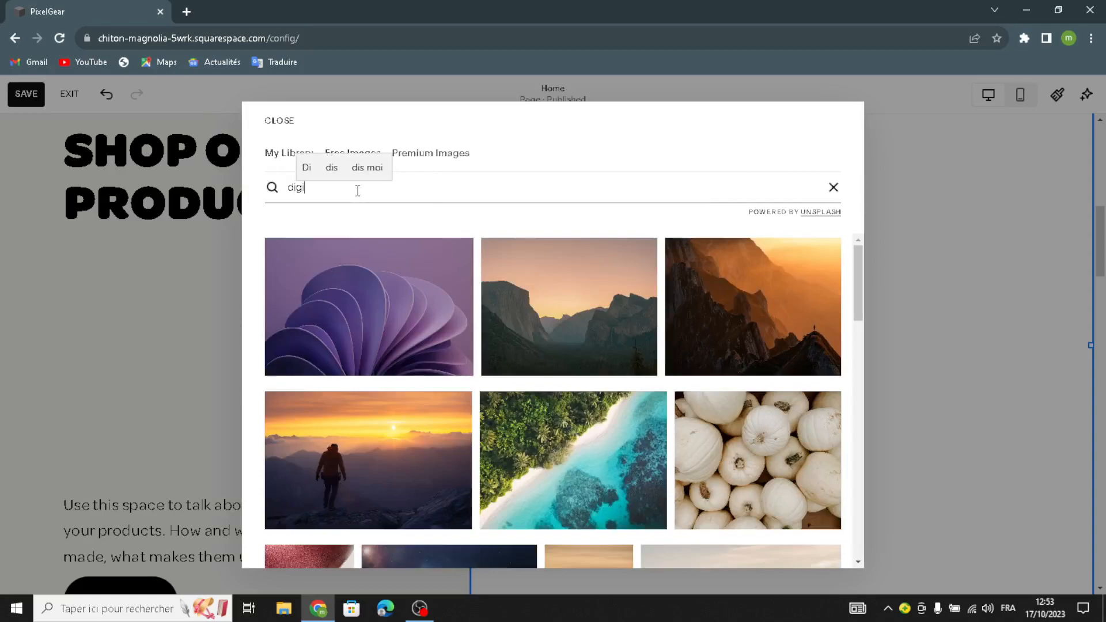
text(tal art b)
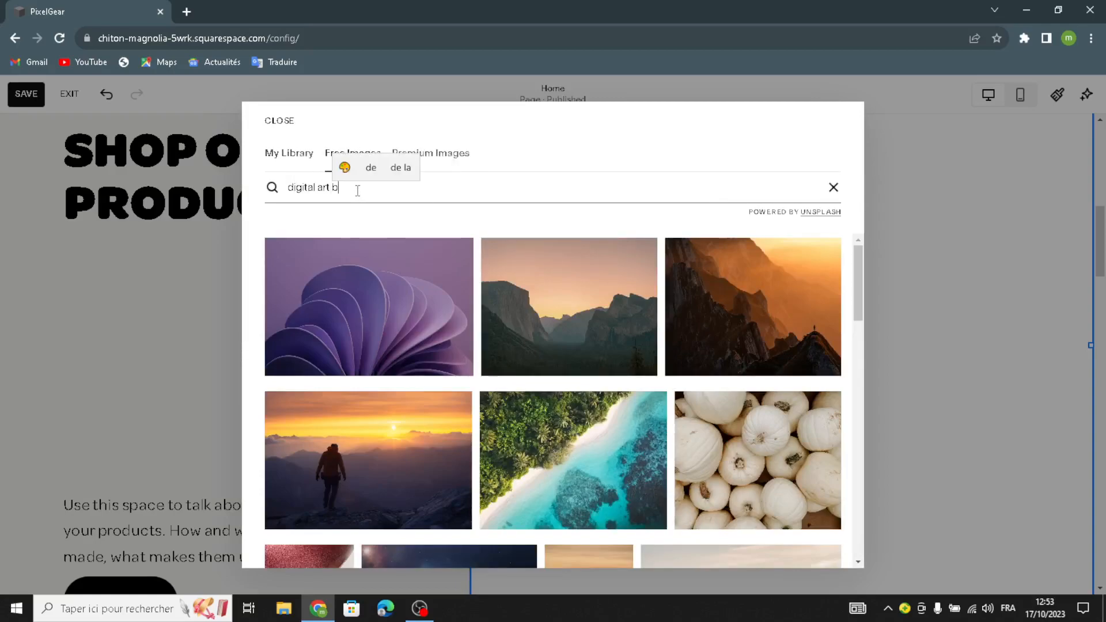
text(rushes an)
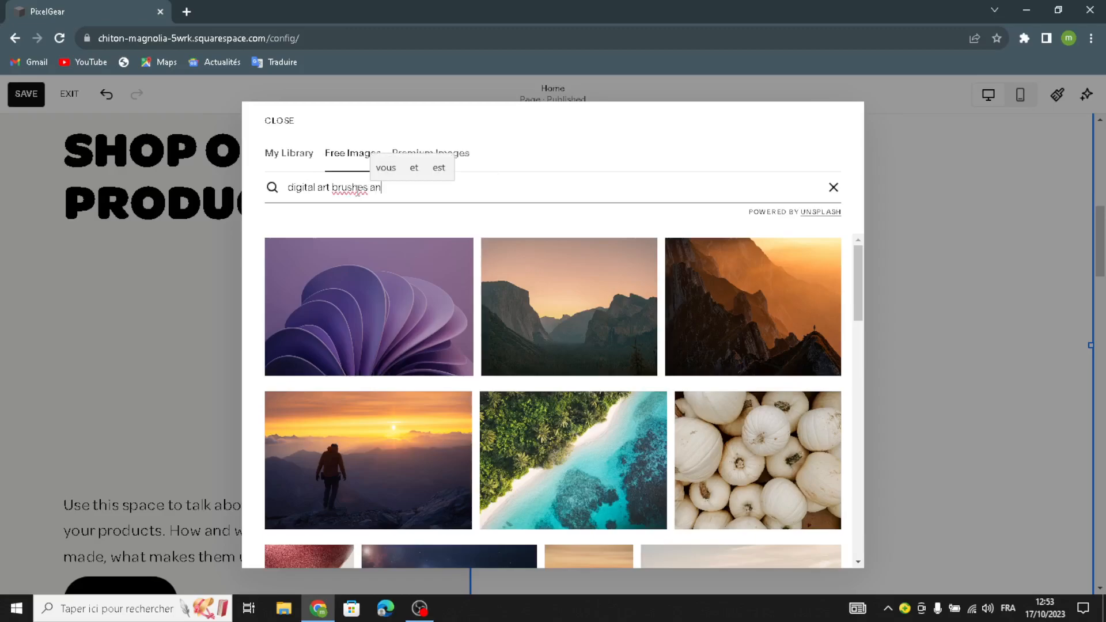
text(d tools)
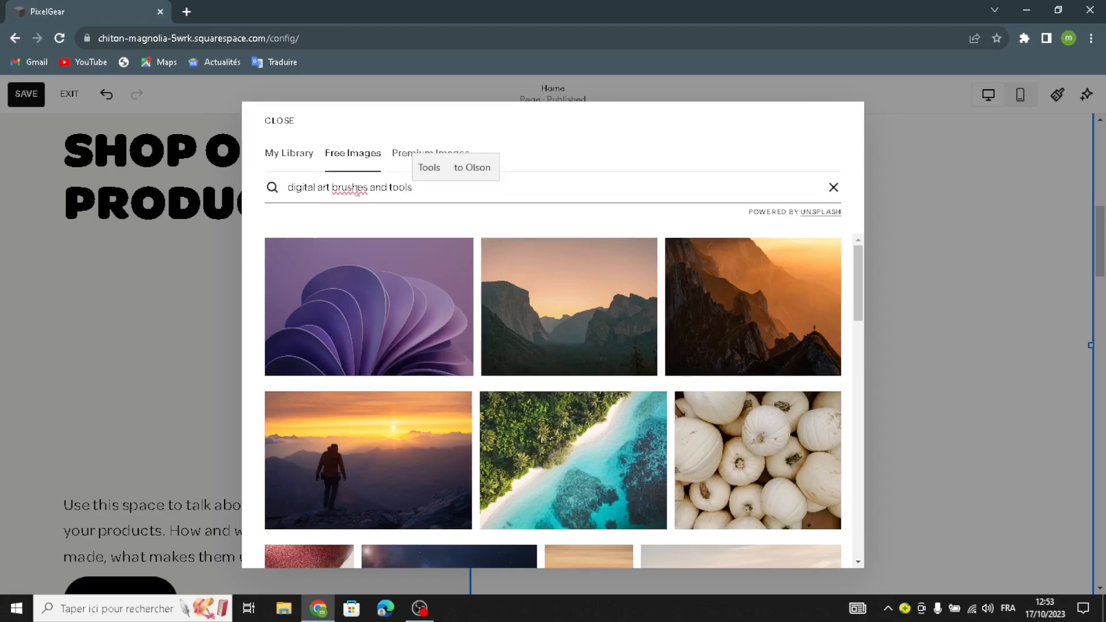
key(Return)
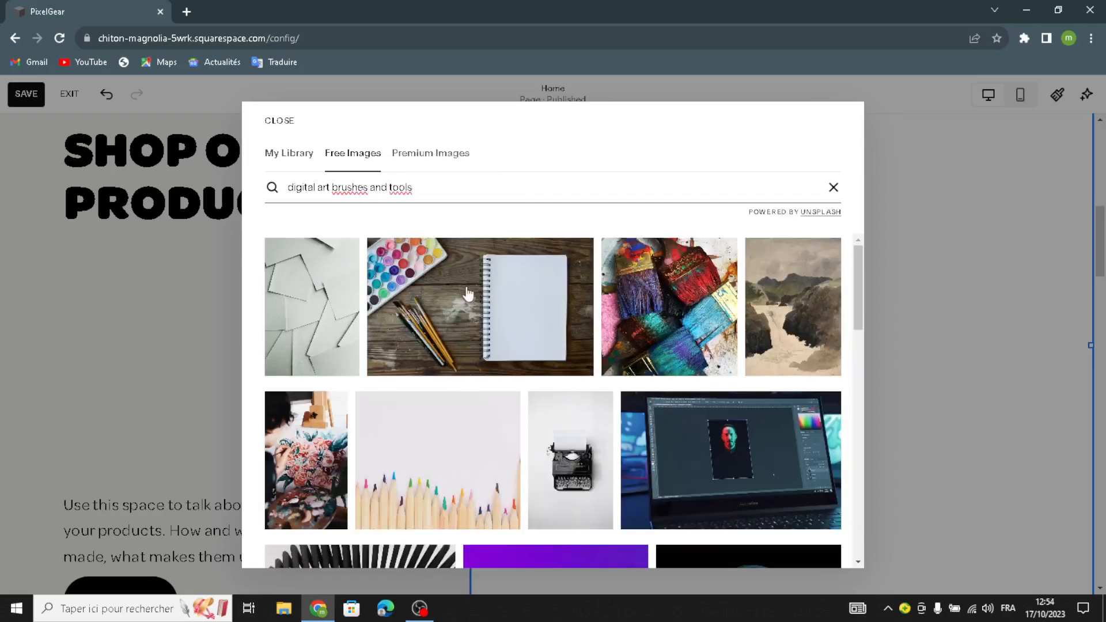
click(692, 309)
click(657, 426)
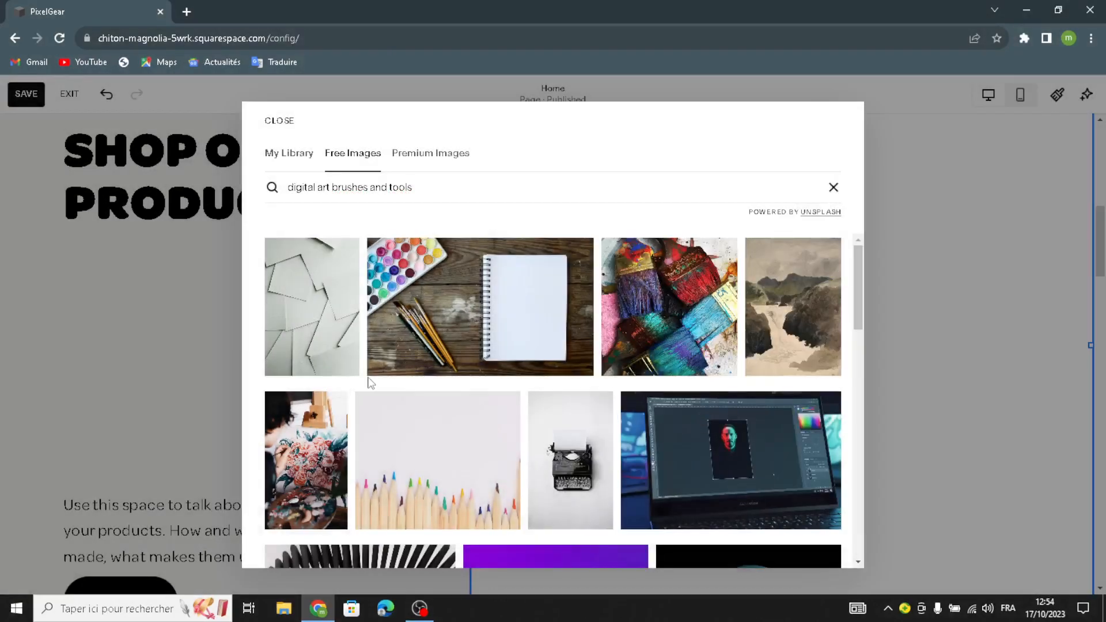
key(Escape)
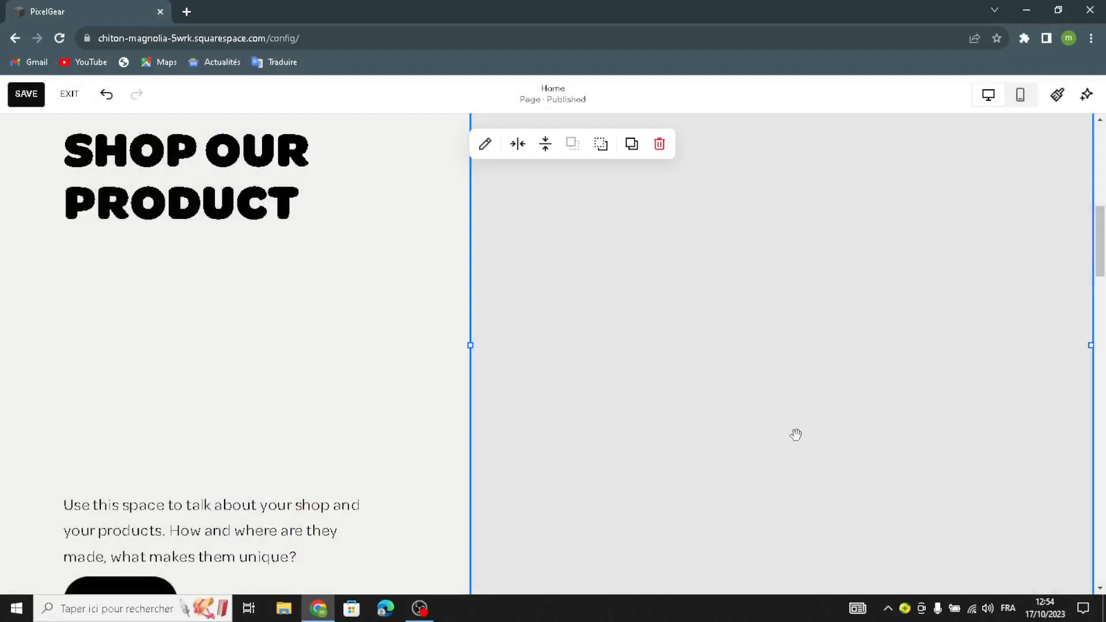
mouse_move(246, 528)
mouse_down()
mouse_move(274, 483)
mouse_move(252, 361)
mouse_move(271, 346)
mouse_move(299, 349)
mouse_move(319, 387)
mouse_up()
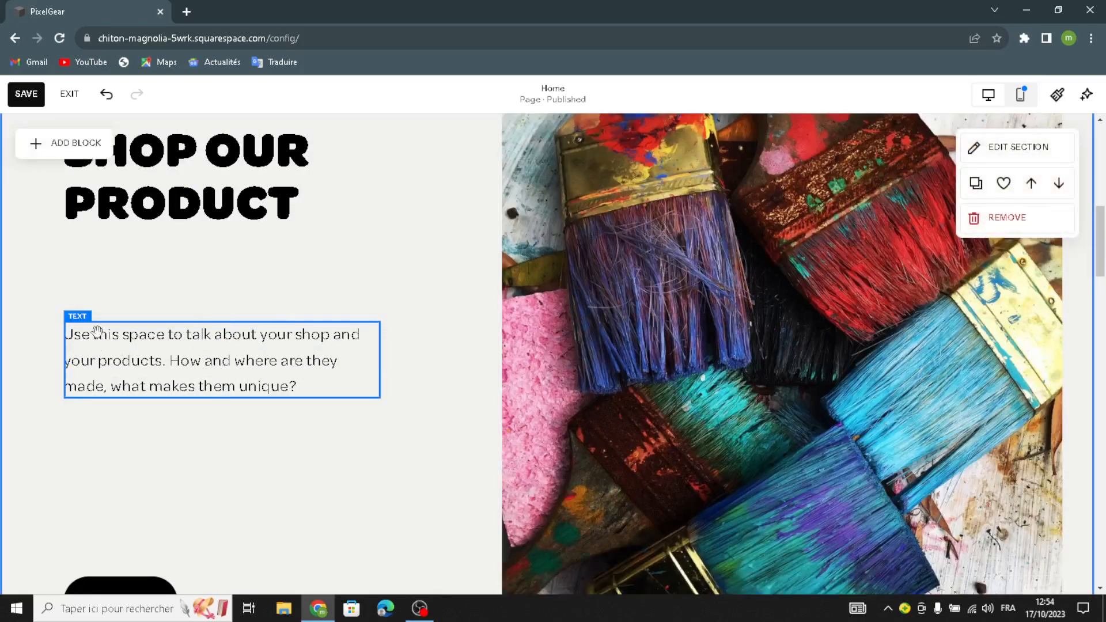
Step: Restyle the shop description text as Heading 4
click(68, 396)
click(79, 288)
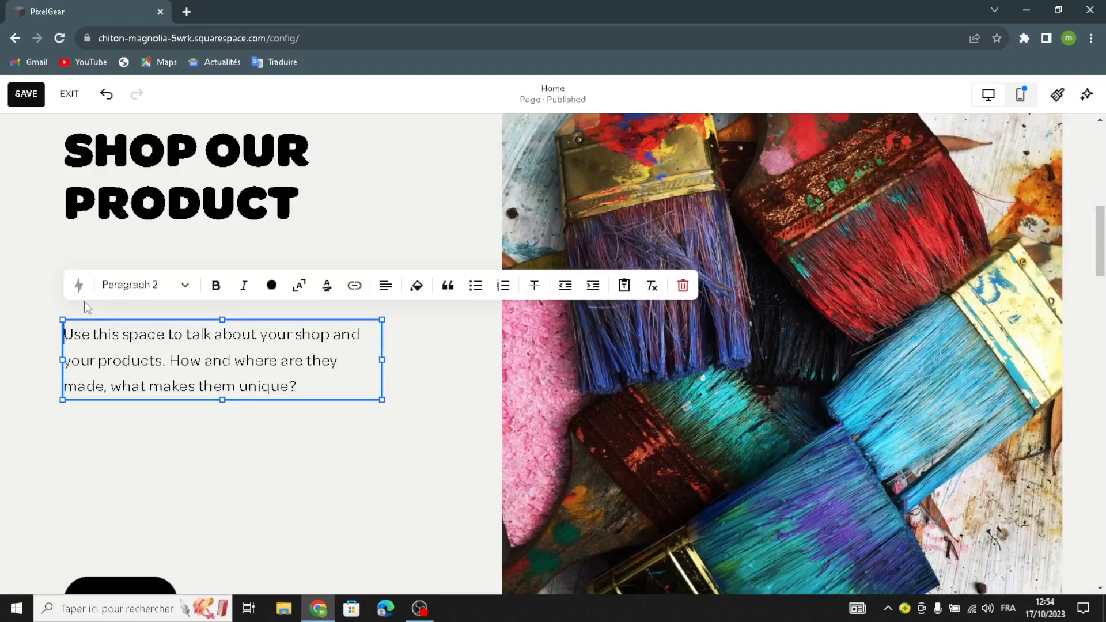
click(122, 291)
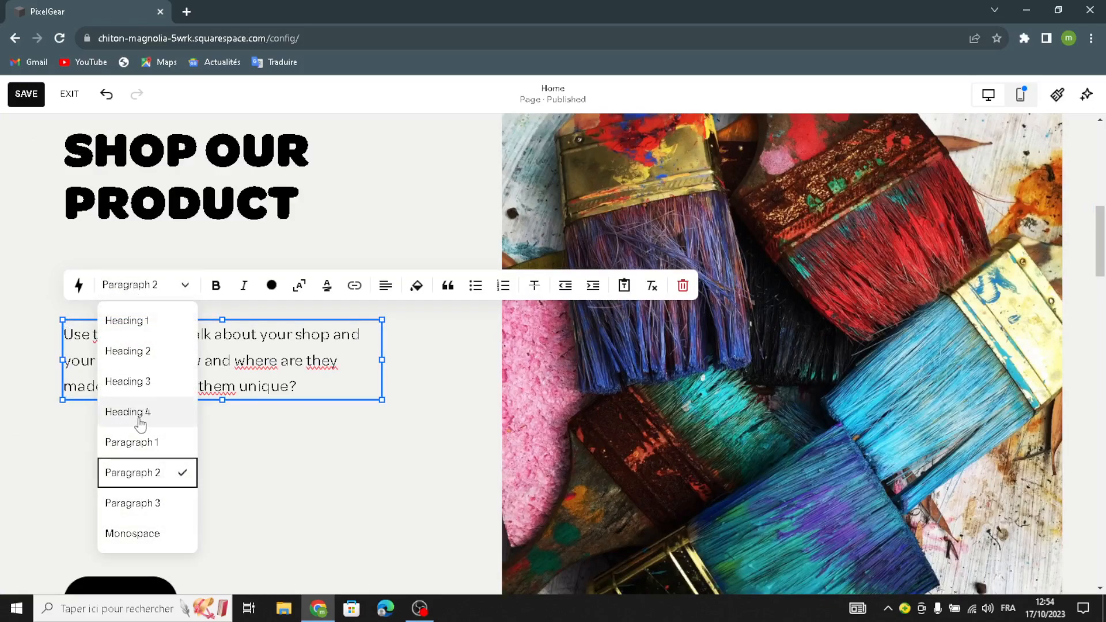
click(178, 412)
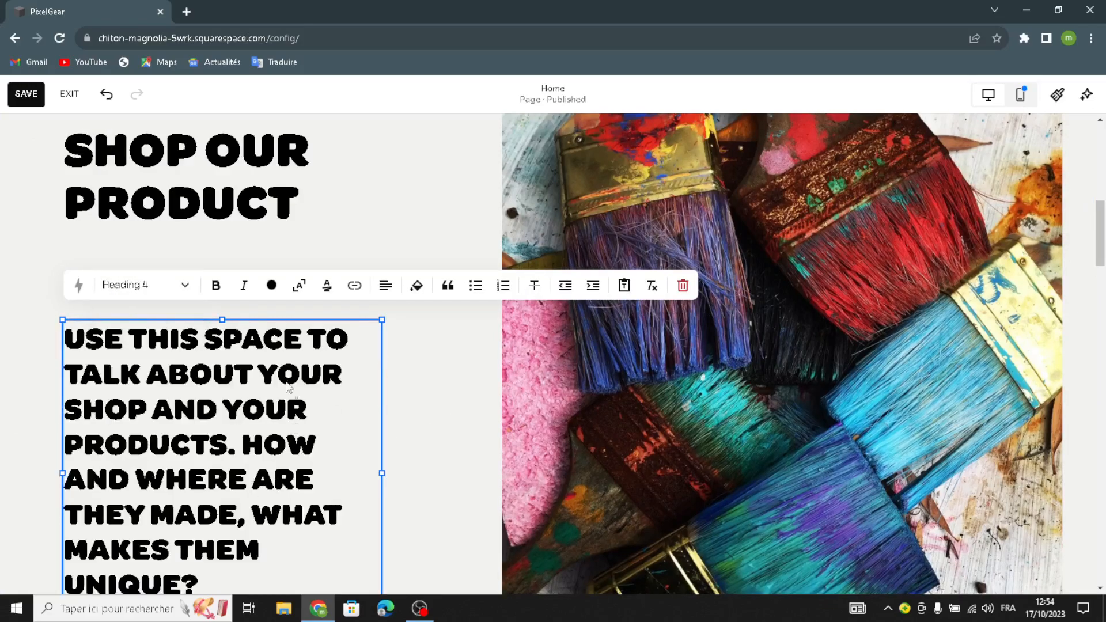
key(Escape)
Step: Move the description text block and the SHOP button higher on the grid
drag(260, 413, 261, 340)
scroll(173, 525, down, 5)
drag(149, 526, 172, 404)
scroll(499, 484, up, 3)
scroll(500, 484, down, 2)
click(825, 449)
scroll(826, 448, up, 2)
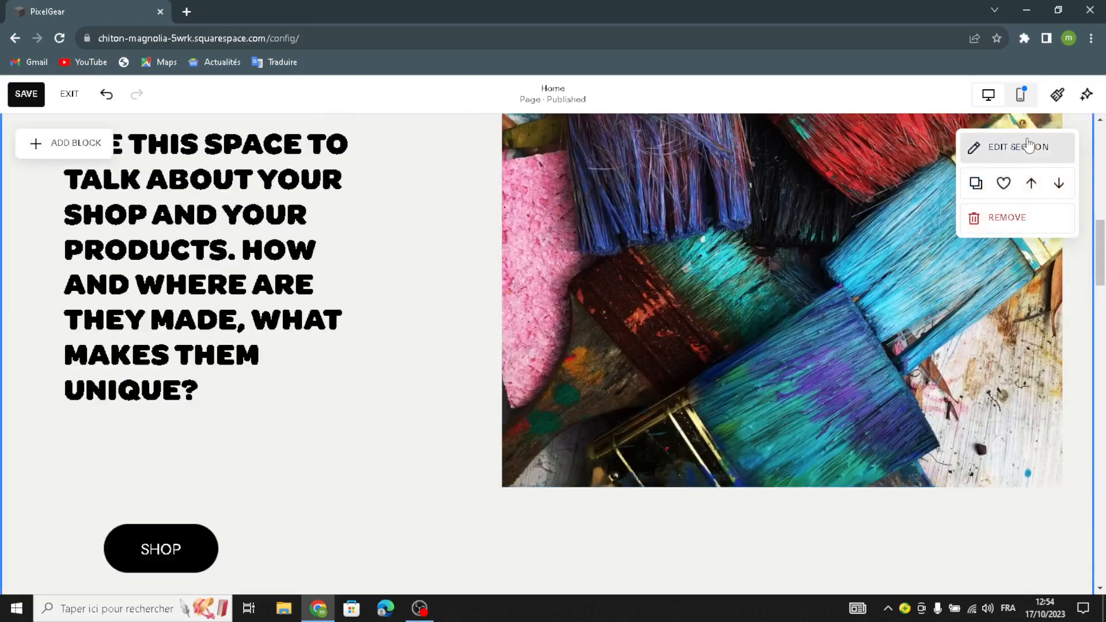
Step: Apply the beige geometric art background to the shop section
click(1029, 146)
click(957, 186)
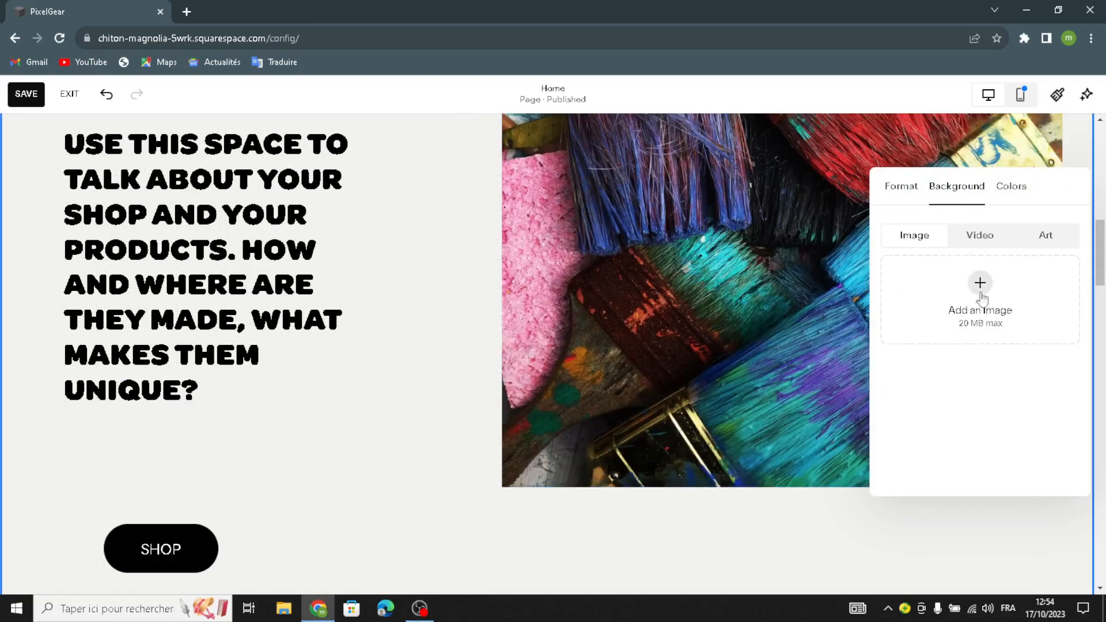
click(1046, 235)
scroll(987, 433, down, 5)
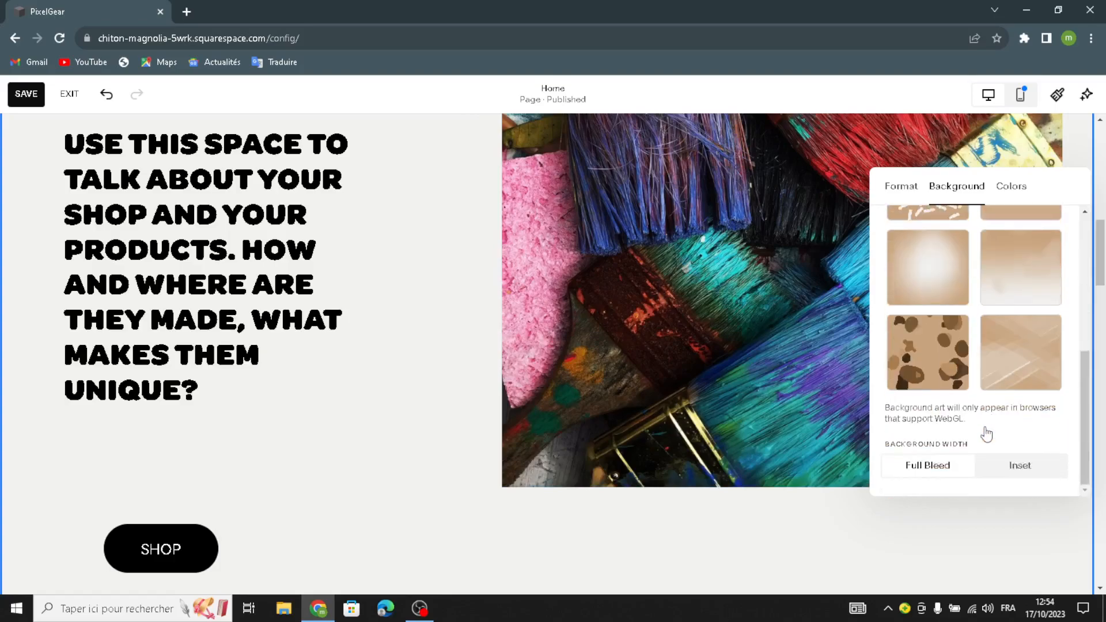
click(1025, 346)
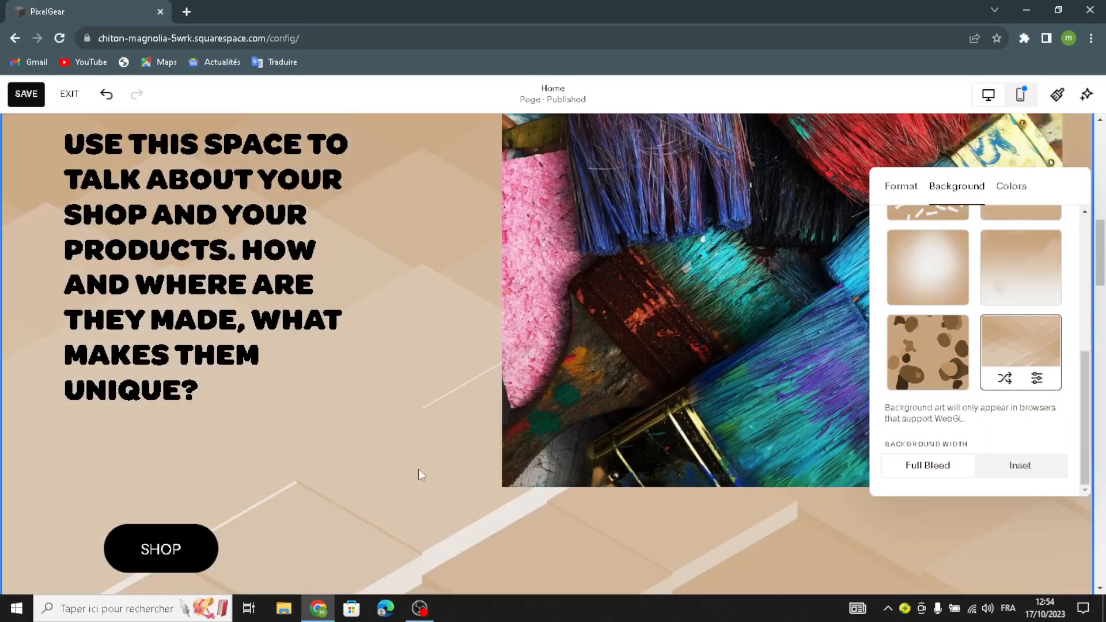
scroll(419, 469, down, 5)
scroll(452, 461, up, 5)
scroll(452, 461, down, 10)
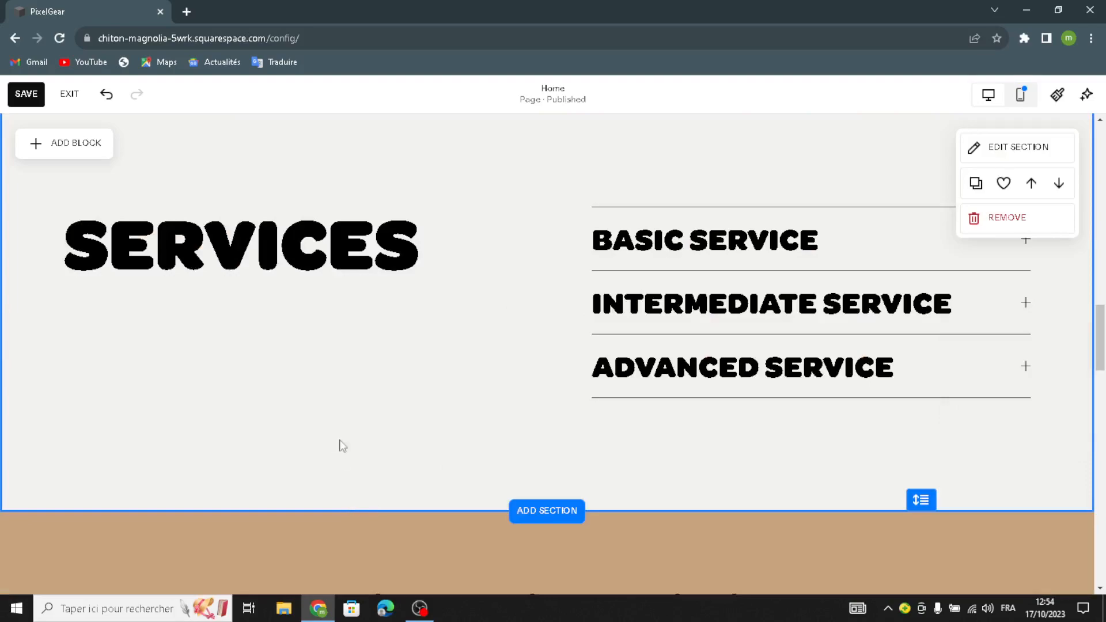
Step: Give the SERVICES section the beige art background
click(1021, 148)
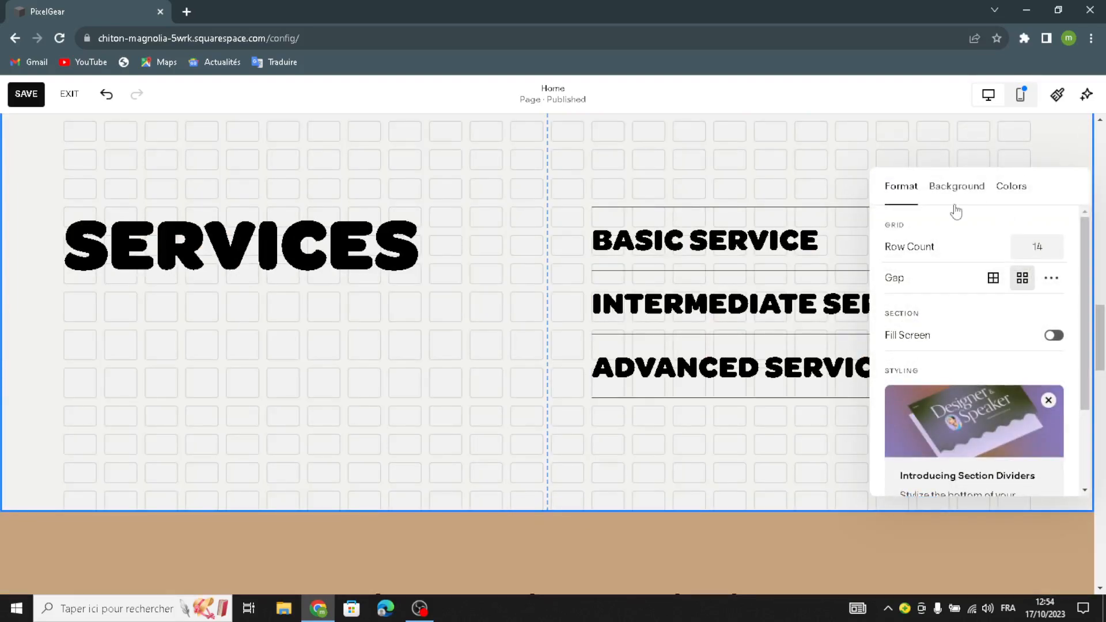
click(957, 186)
click(1046, 235)
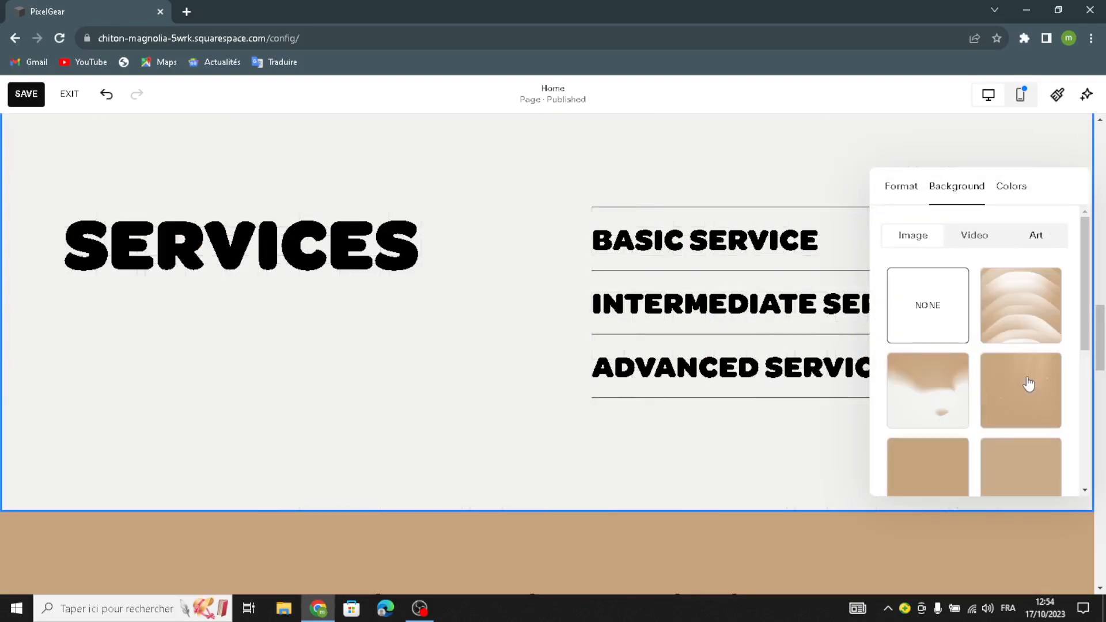
scroll(1028, 382, down, 3)
click(1017, 374)
scroll(282, 369, down, 10)
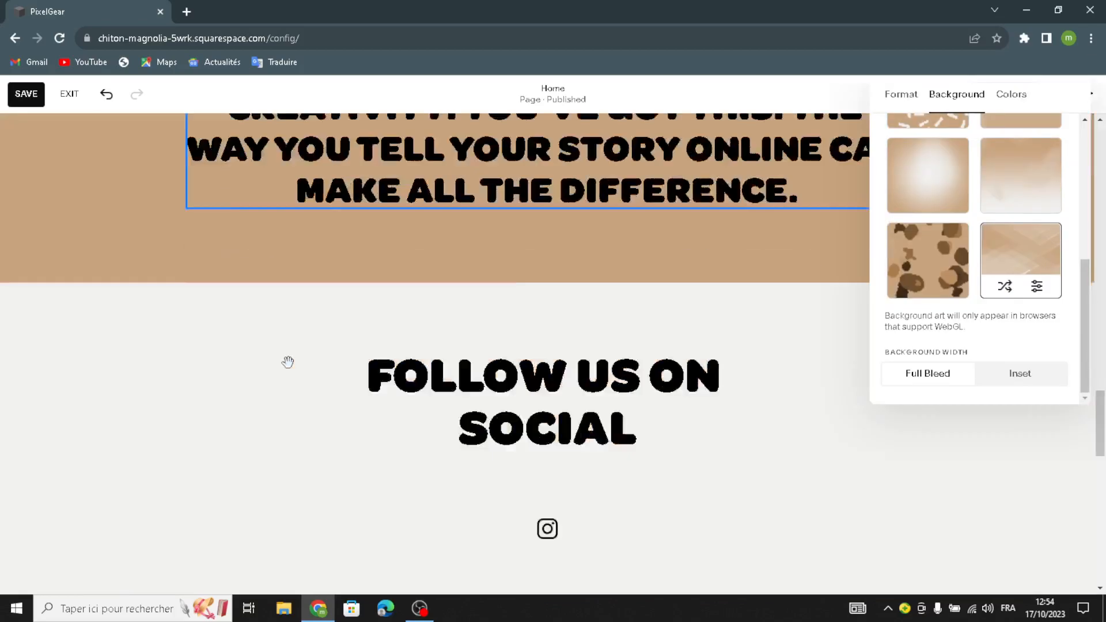
click(291, 357)
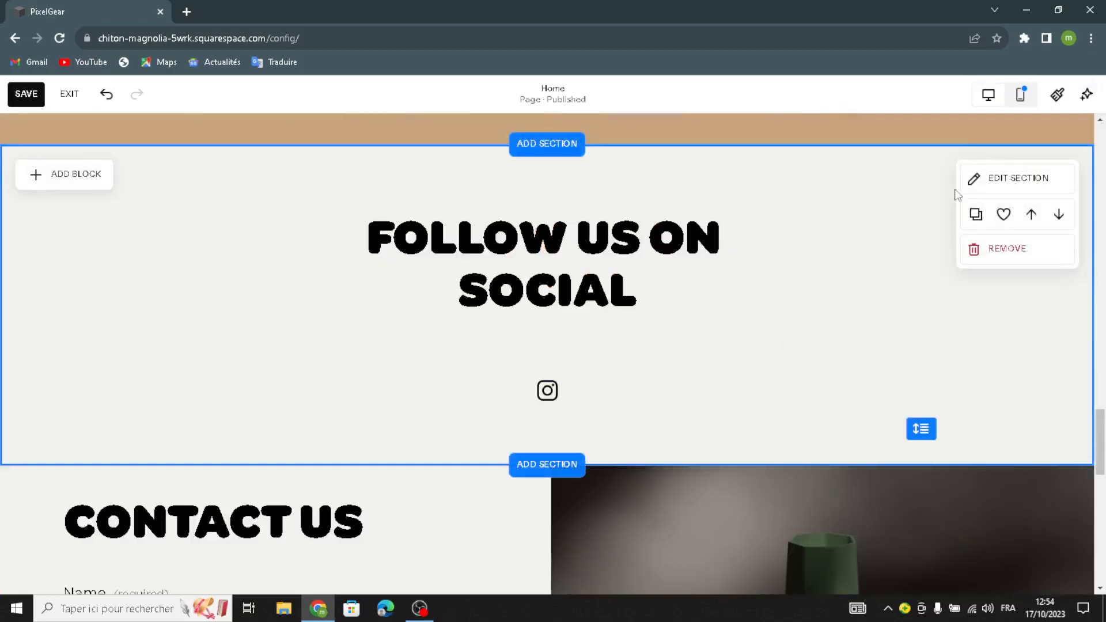
Step: Give the Follow Us on Social section the beige art background
click(980, 179)
click(949, 161)
click(1037, 211)
scroll(1019, 363, down, 5)
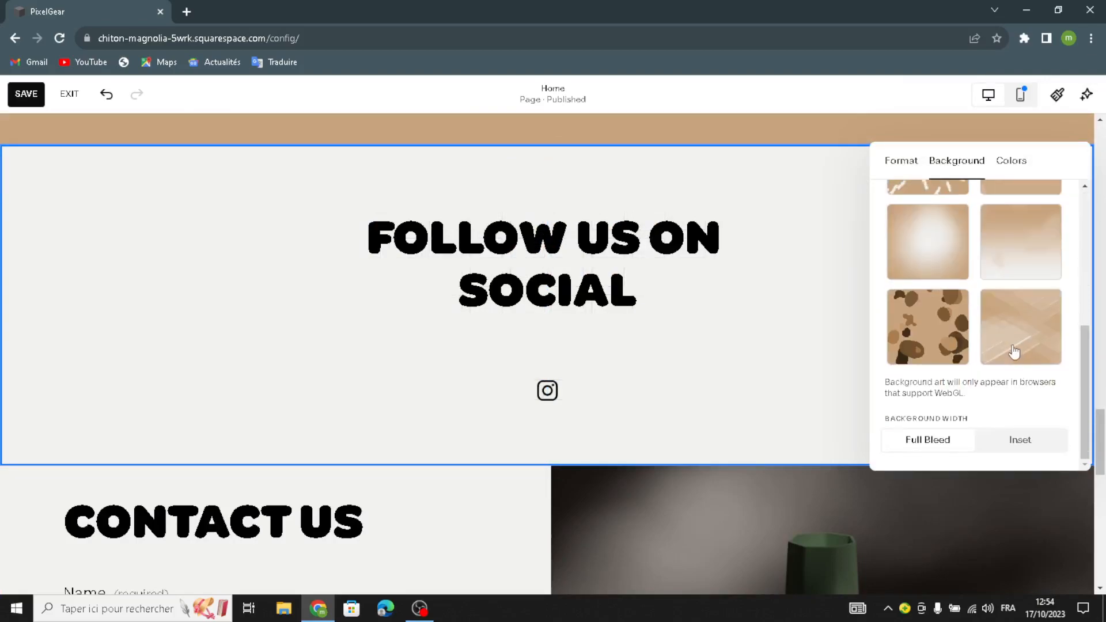
click(1012, 353)
scroll(403, 479, down, 3)
scroll(502, 382, down, 6)
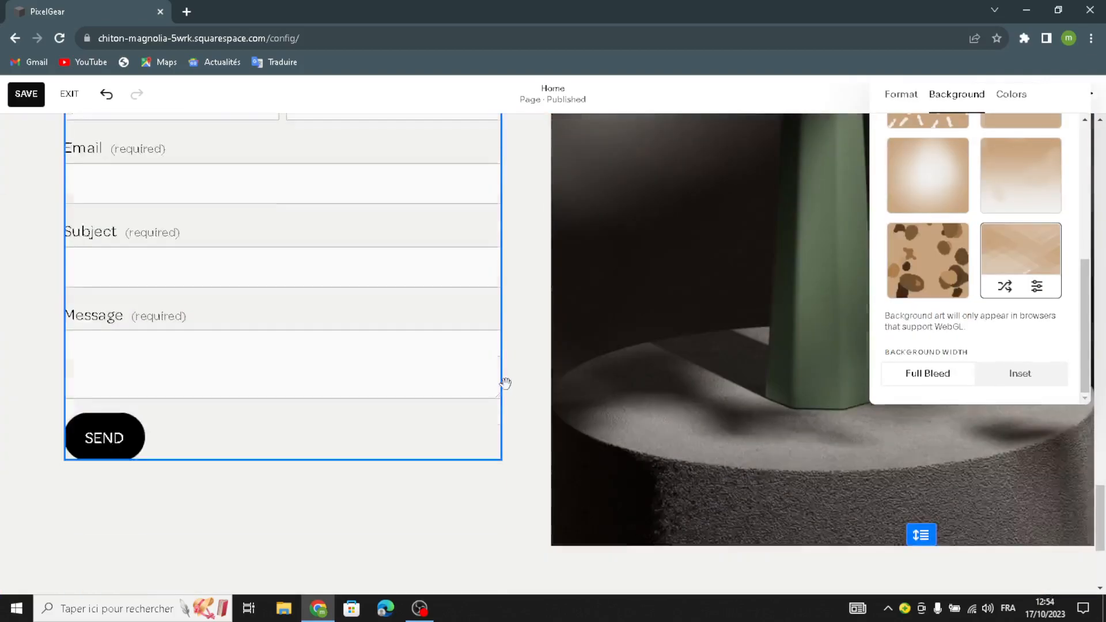
click(527, 399)
Step: Delete the vase image from the Contact section
scroll(672, 344, up, 2)
click(675, 340)
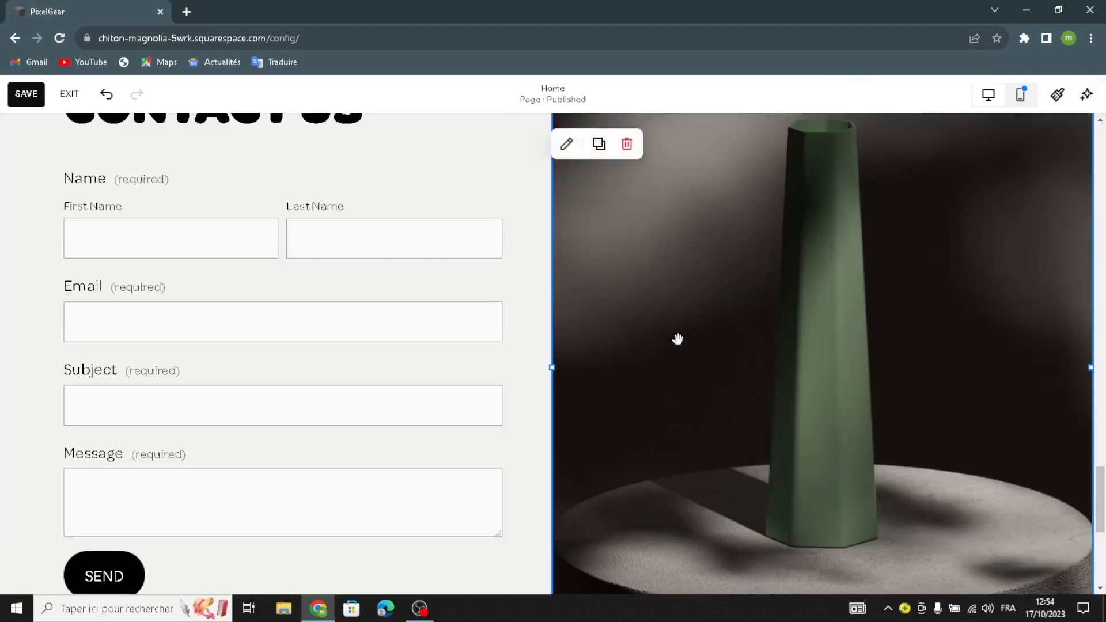
click(627, 142)
Step: Add a map block to the right of the Contact Us form and enlarge it
click(67, 155)
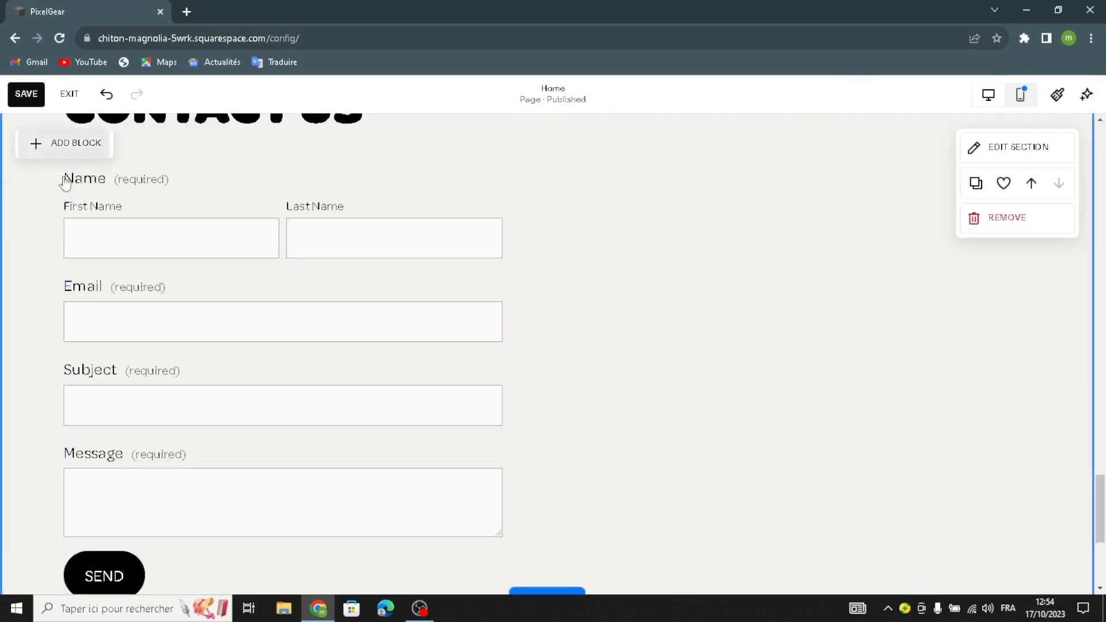
click(73, 470)
drag(168, 328, 659, 170)
scroll(658, 170, up, 1)
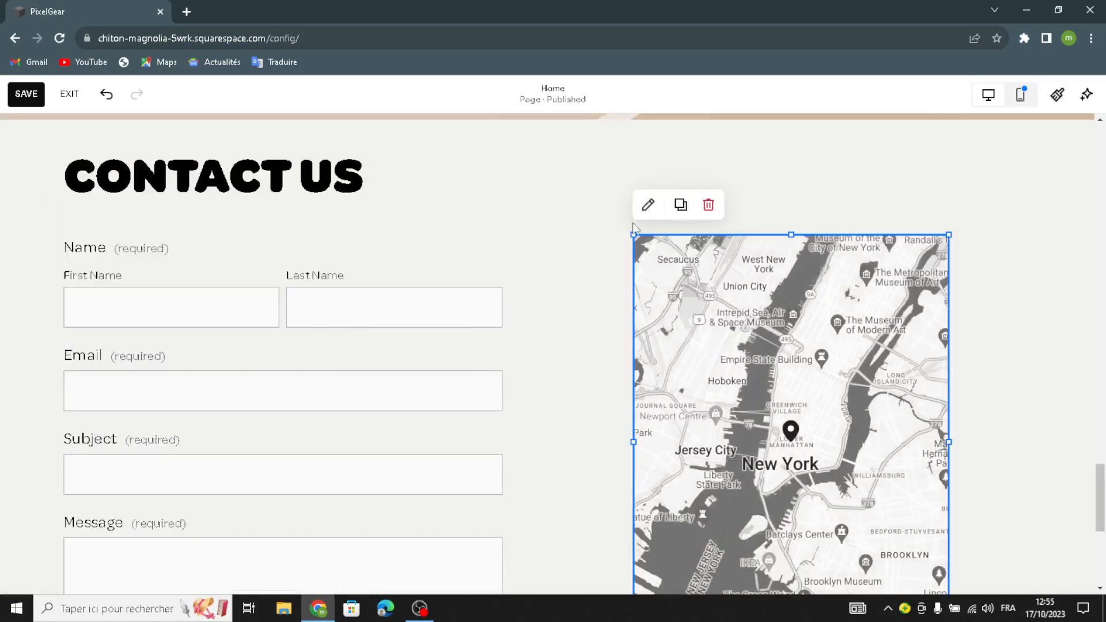
drag(634, 234, 552, 148)
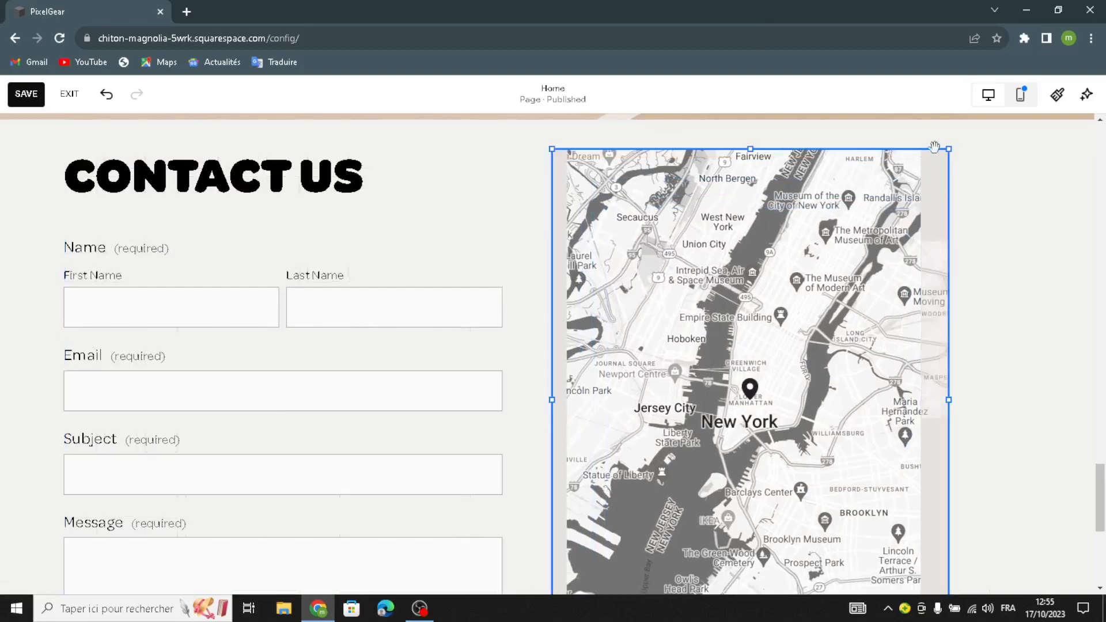
drag(949, 149, 989, 175)
scroll(749, 260, down, 6)
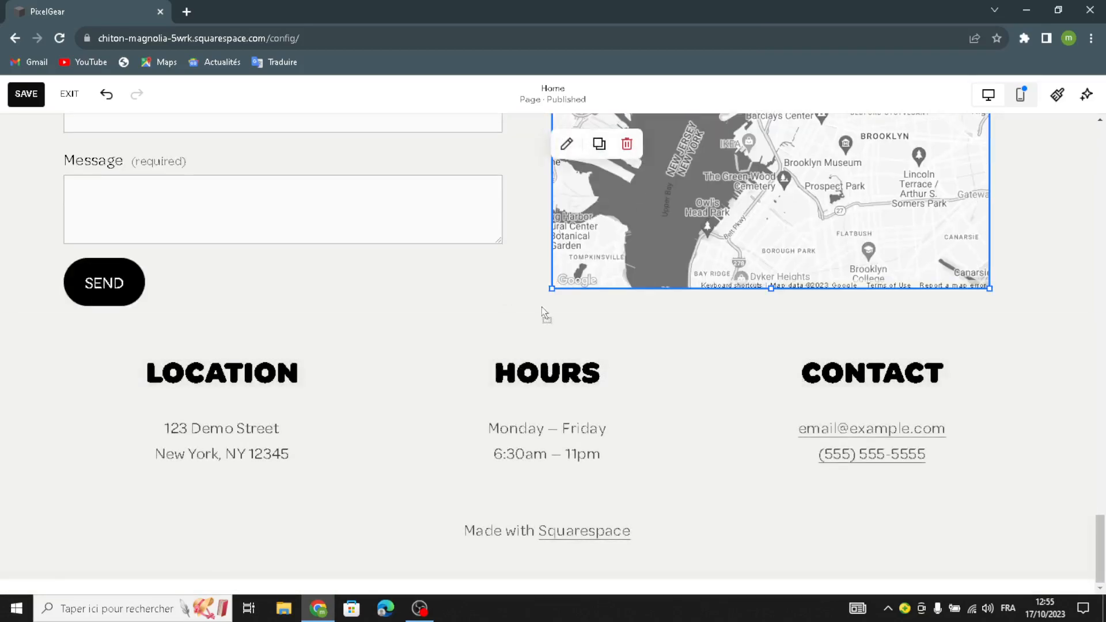
drag(551, 288, 542, 312)
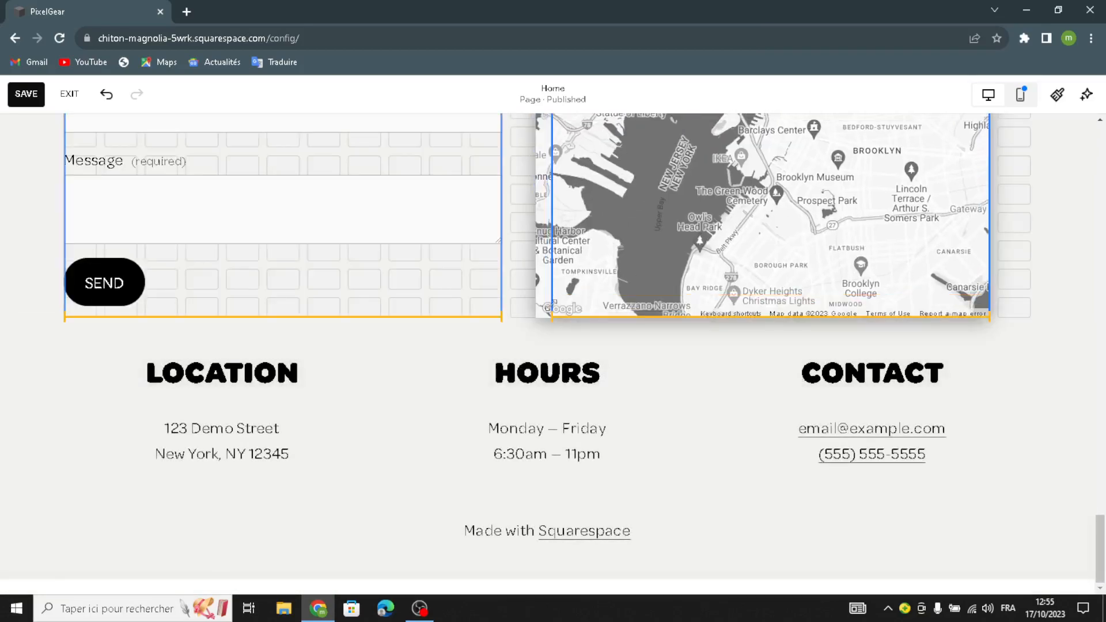
scroll(581, 225, up, 6)
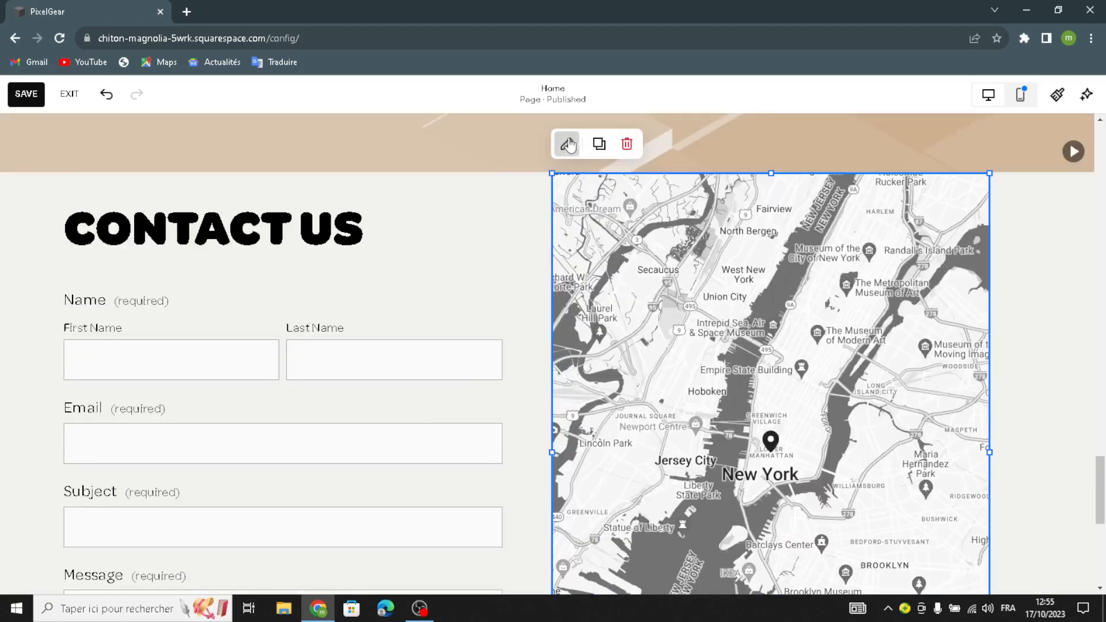
Step: Change the map's design style to Dark
click(566, 143)
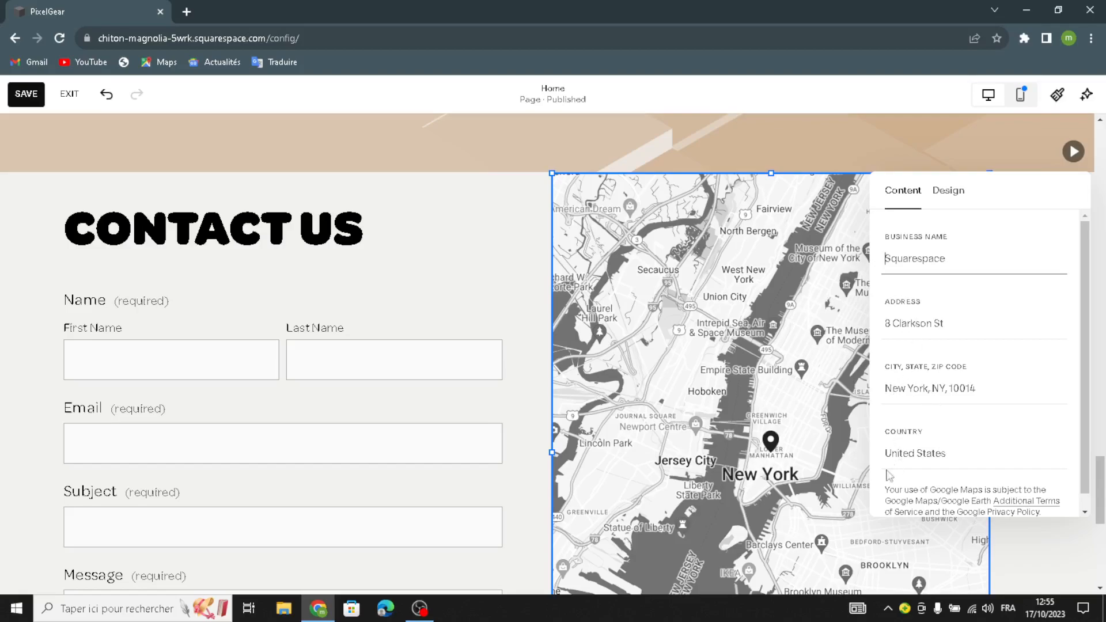
click(958, 190)
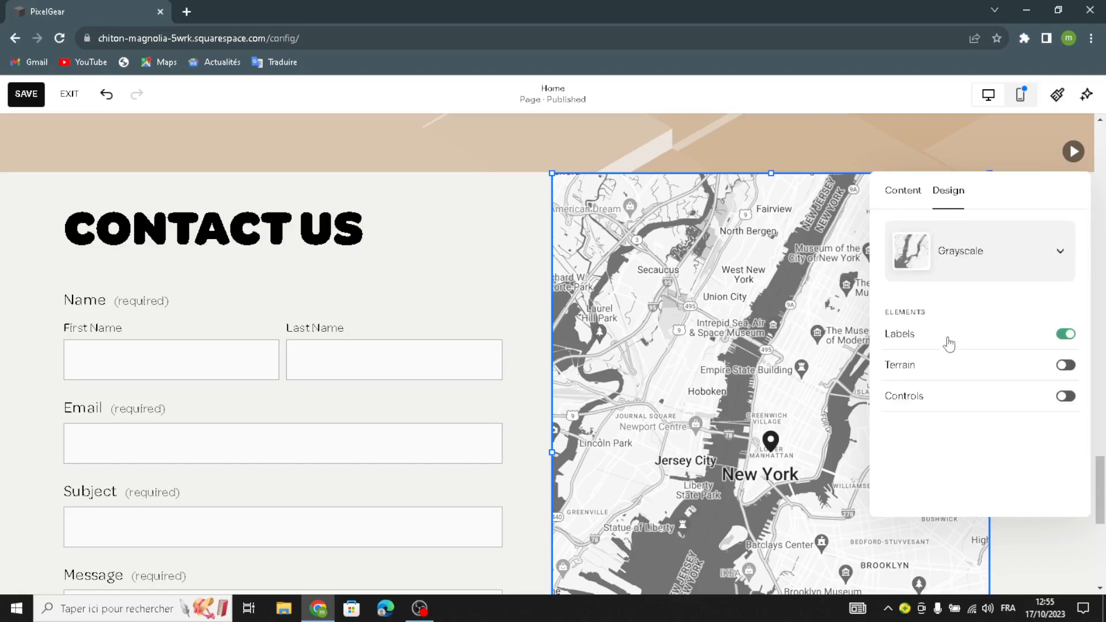
click(966, 276)
click(933, 374)
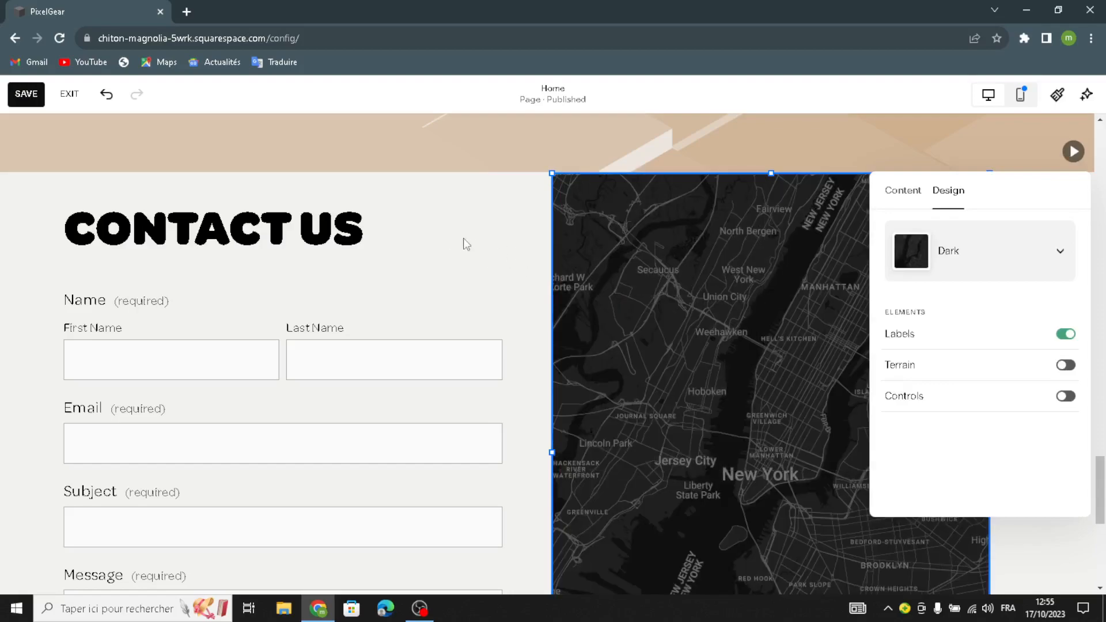
click(462, 239)
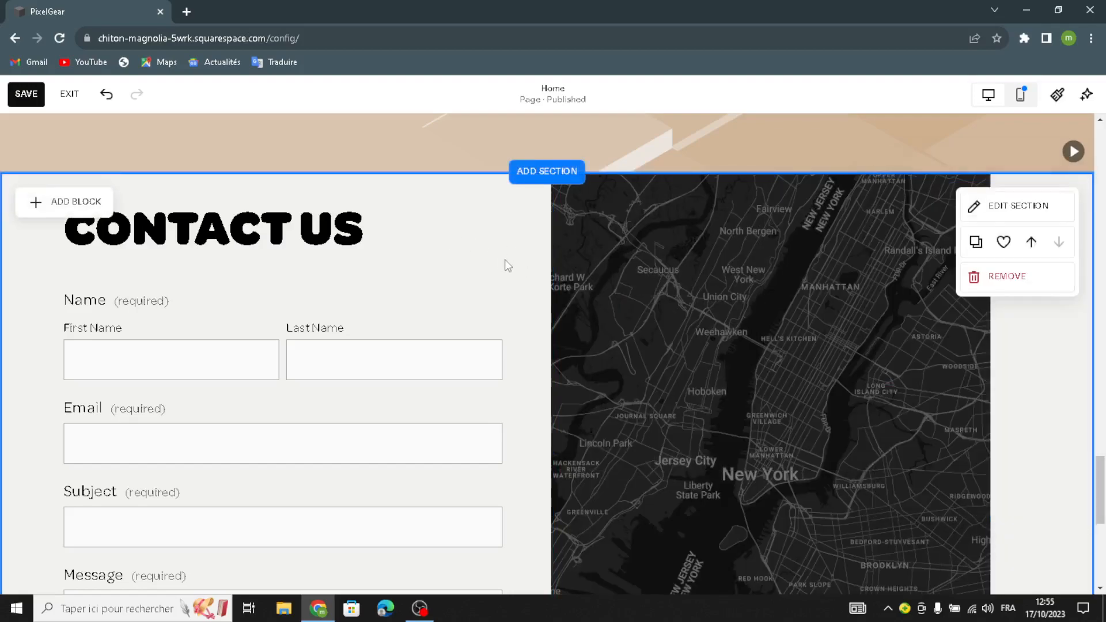
Step: Apply the beige art background to the Contact Us section
click(1010, 209)
click(976, 258)
click(1036, 305)
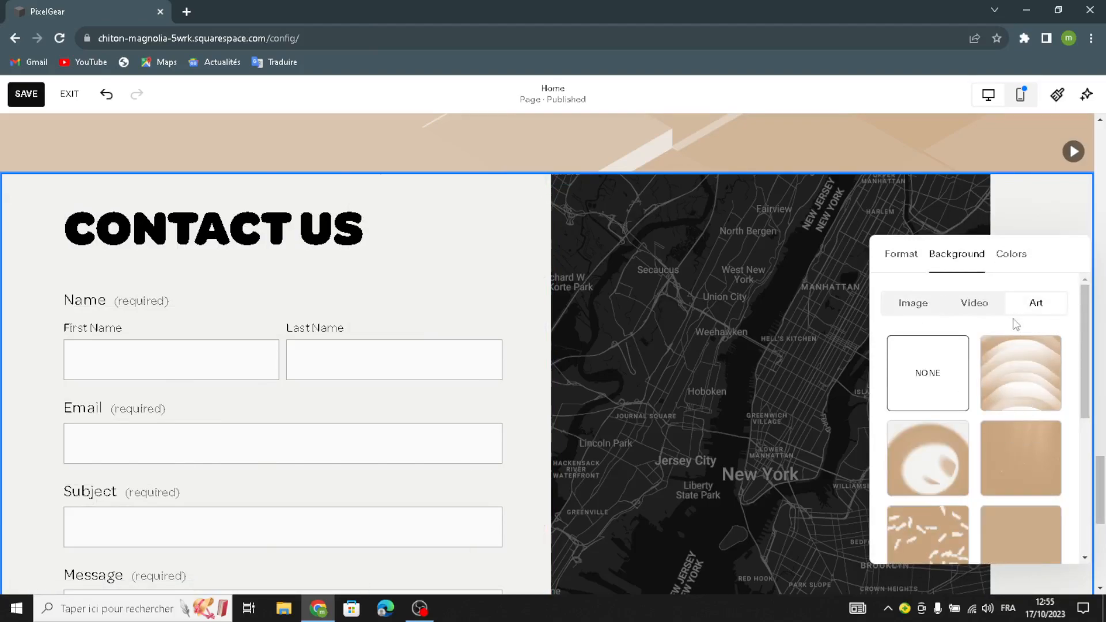
scroll(997, 467, down, 5)
click(1020, 426)
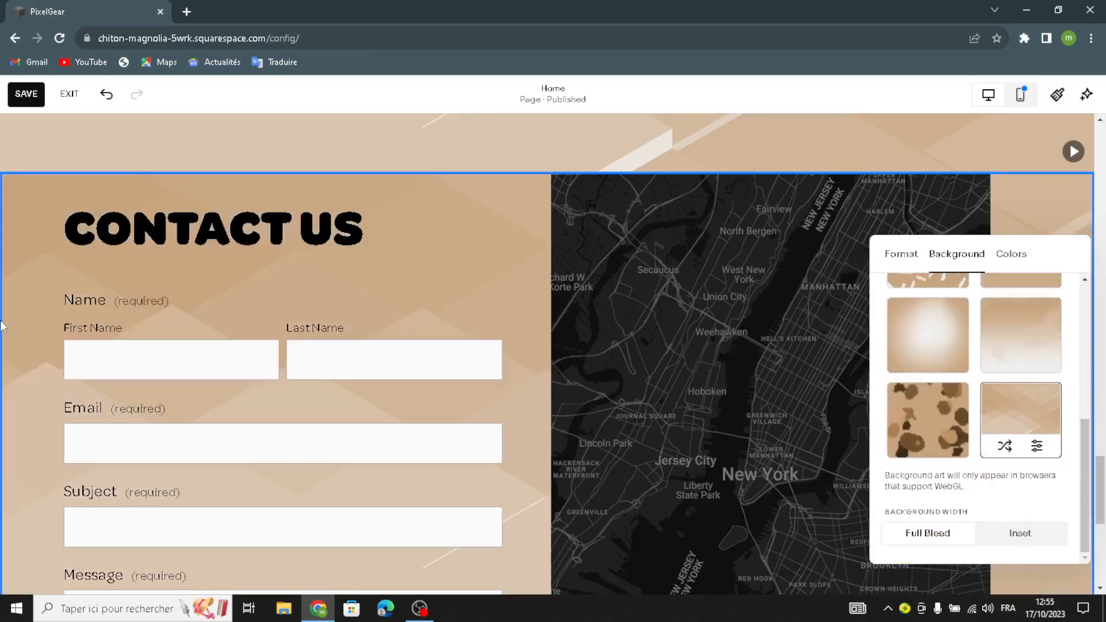
click(122, 342)
Step: Give the site footer the same beige art background, then exit footer editing
scroll(122, 342, down, 7)
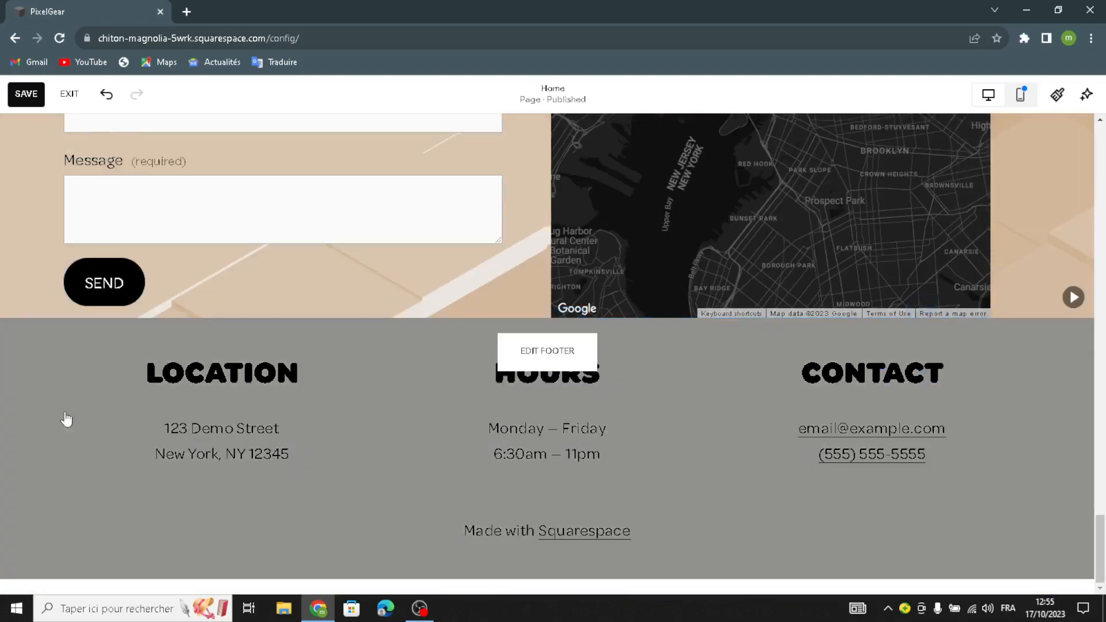
click(535, 352)
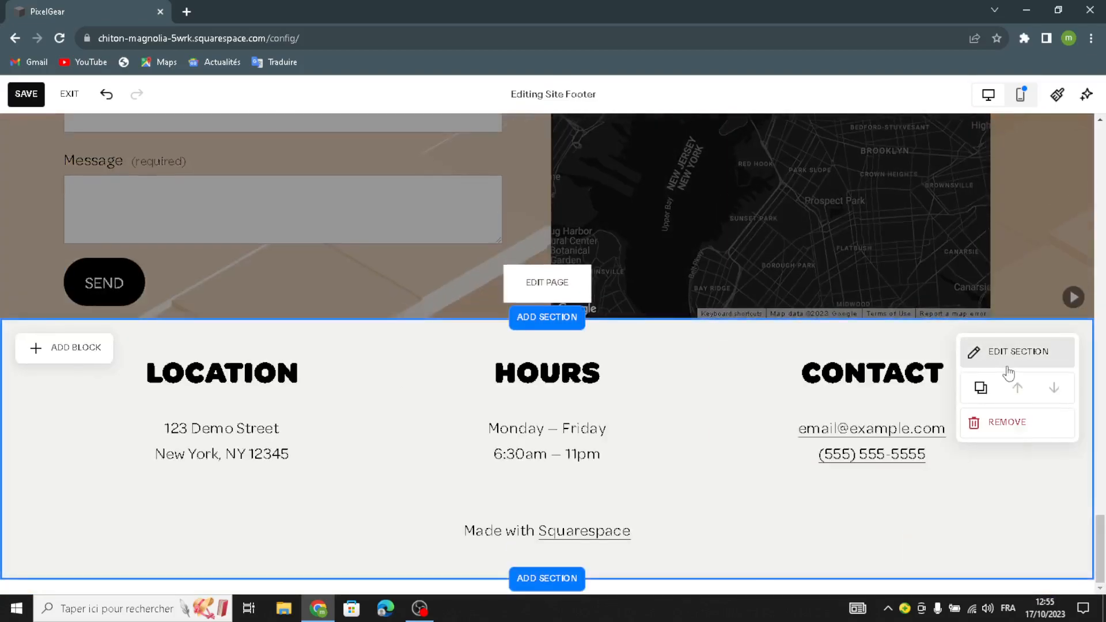
click(1011, 368)
click(975, 257)
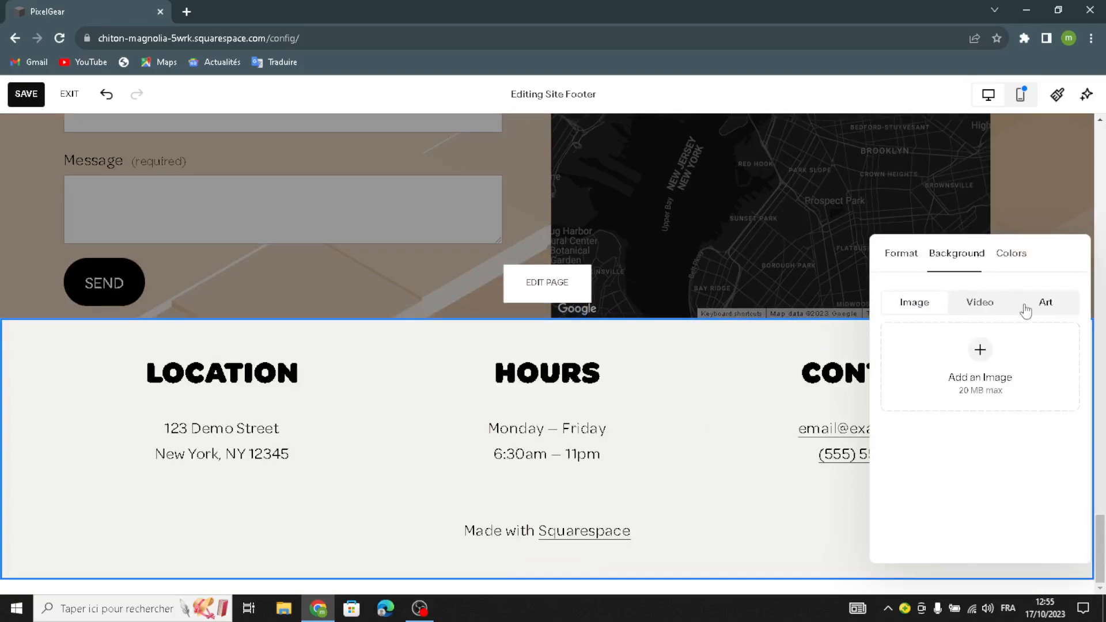
click(1035, 309)
scroll(981, 458, down, 3)
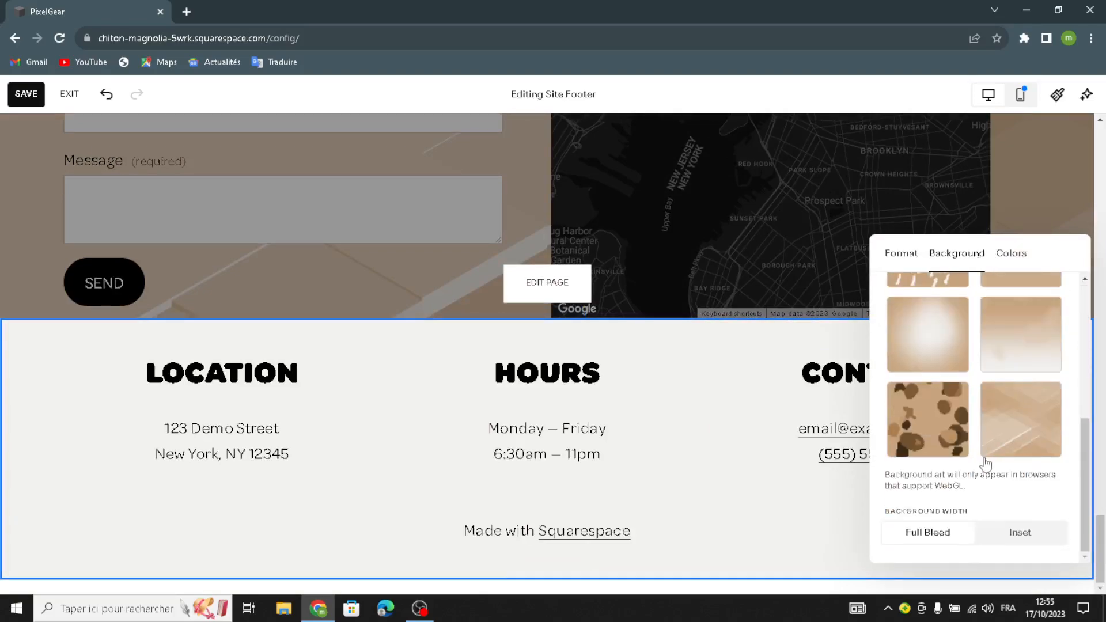
click(1020, 419)
click(221, 436)
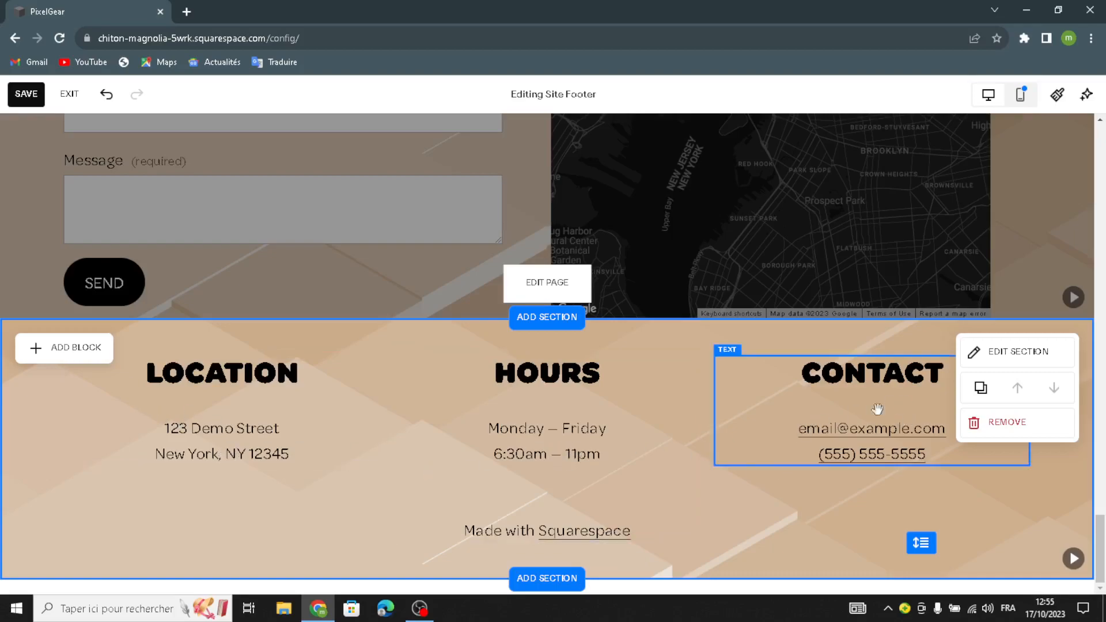
scroll(769, 490, up, 10)
scroll(692, 470, up, 7)
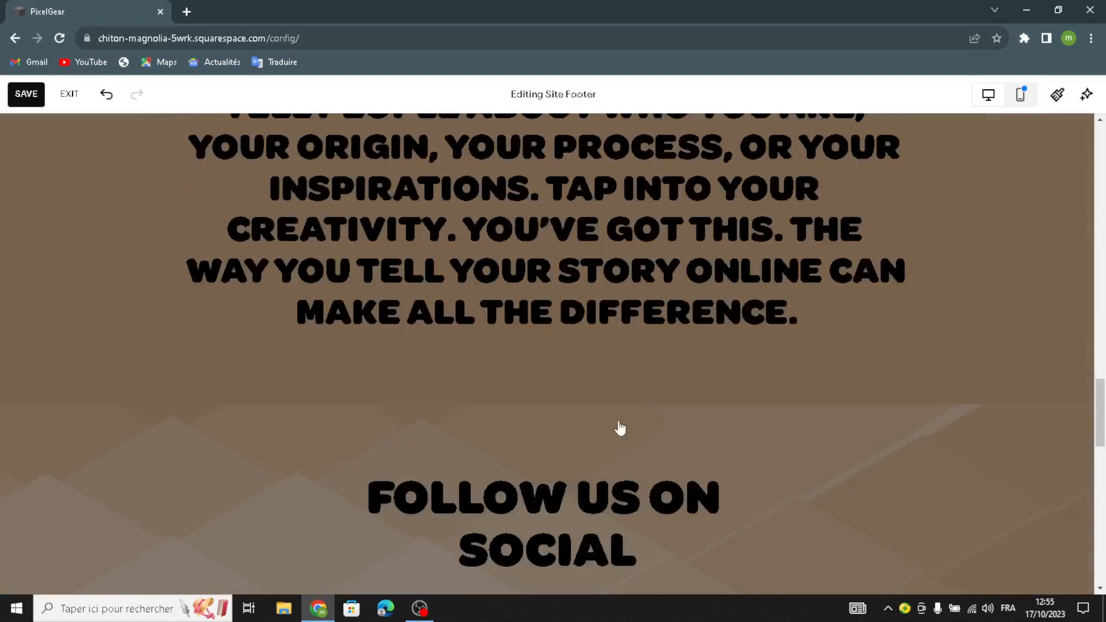
click(513, 365)
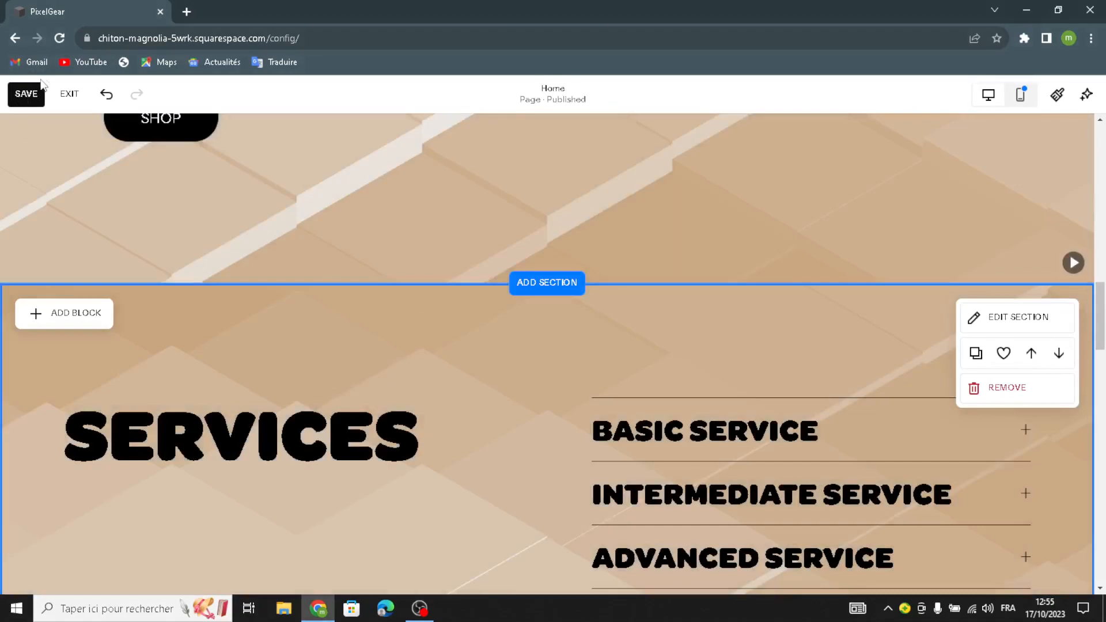